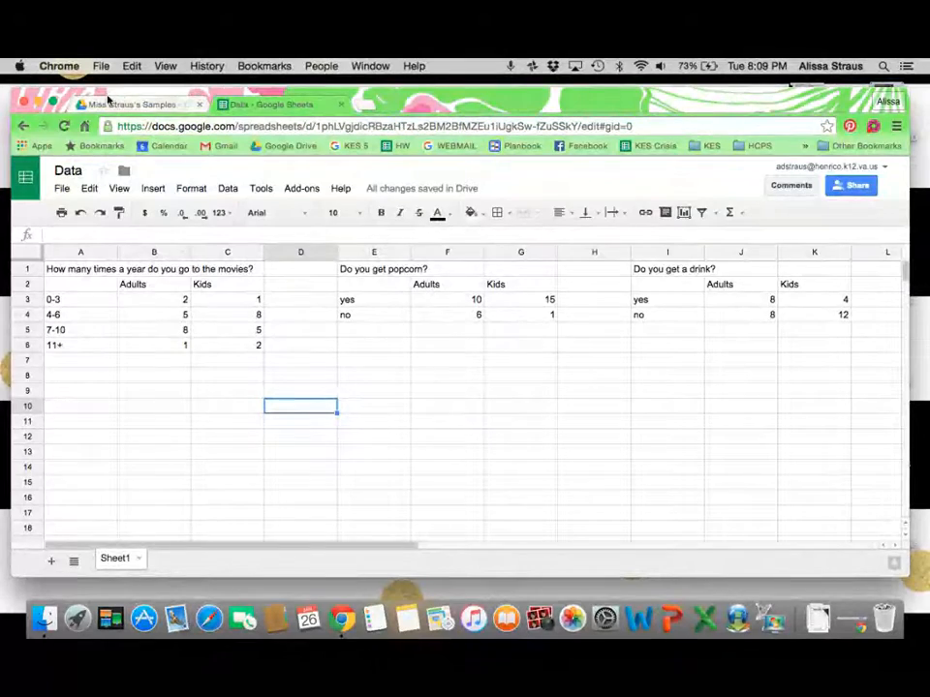
# Switch to Google Drive, reopen the teacher's samples folder inside Opinion Poll, and view the options for creating a new file
pyautogui.click(135, 103)
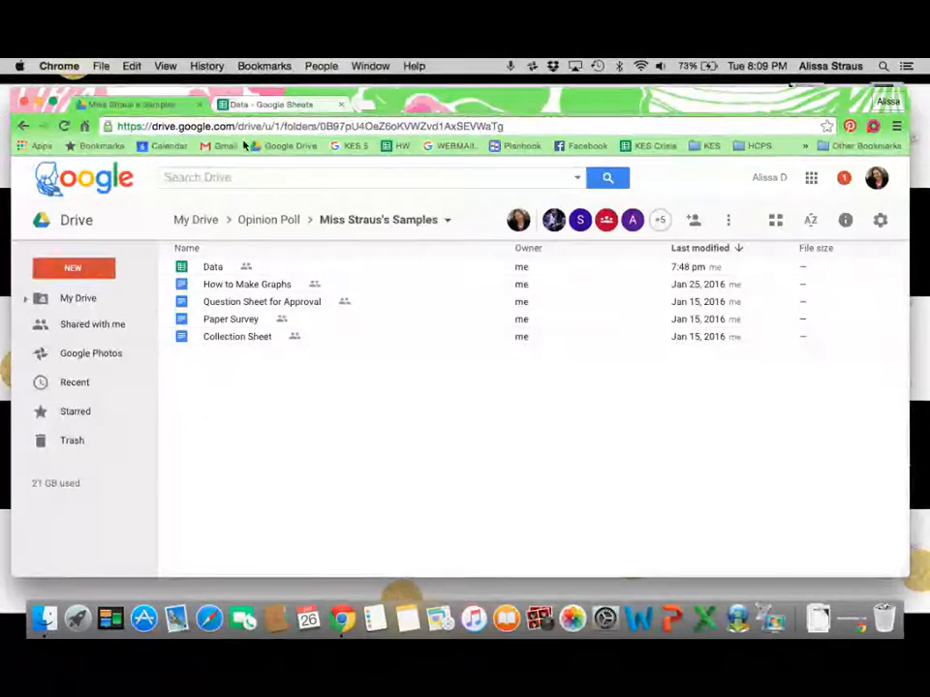
pyautogui.click(271, 220)
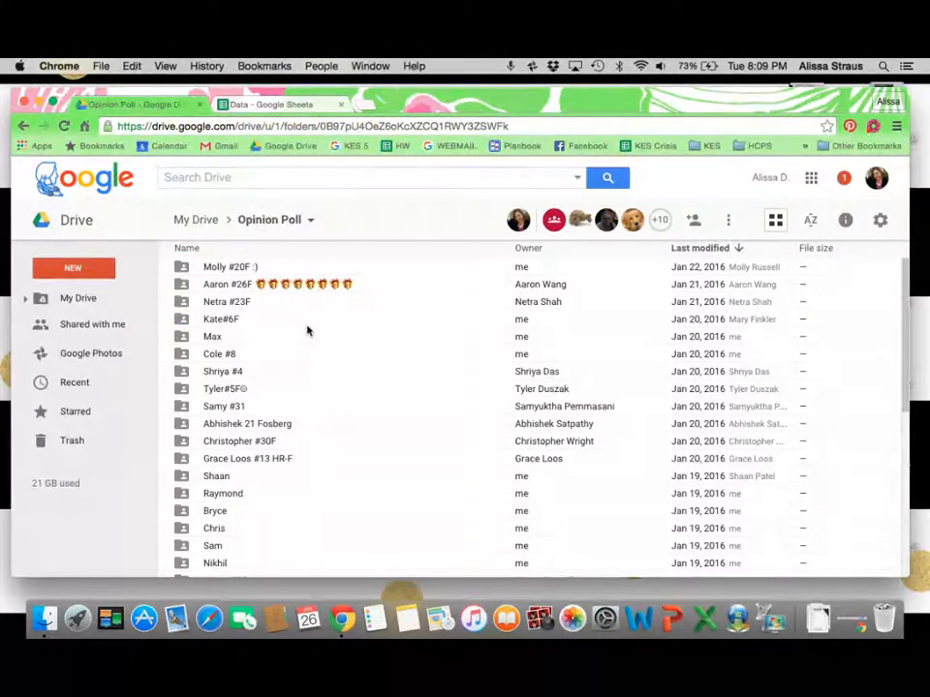
pyautogui.scroll(-10, 253, 545)
pyautogui.doubleClick(237, 561)
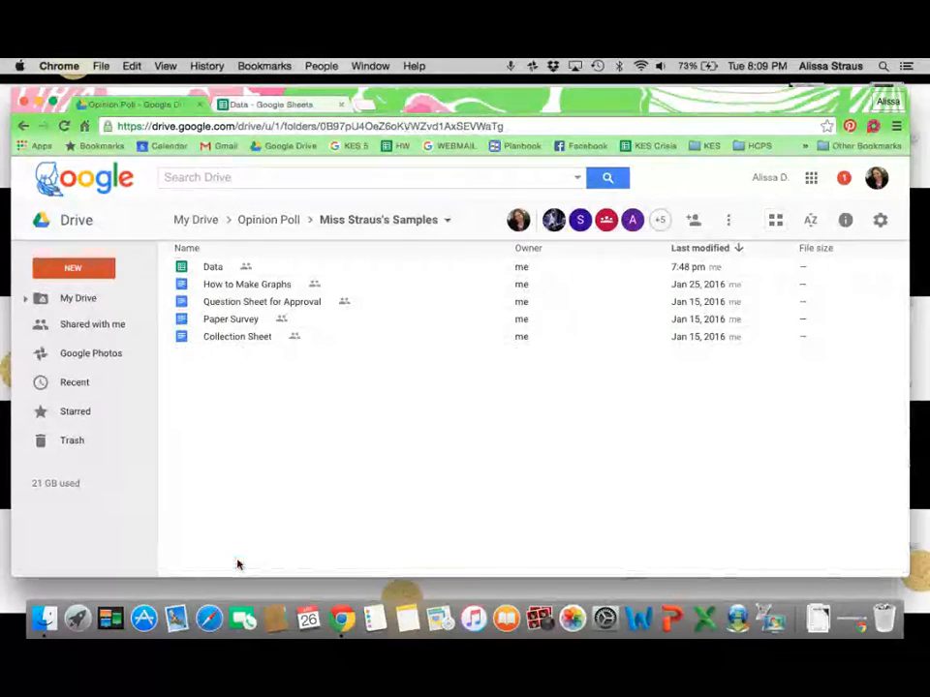
pyautogui.click(73, 269)
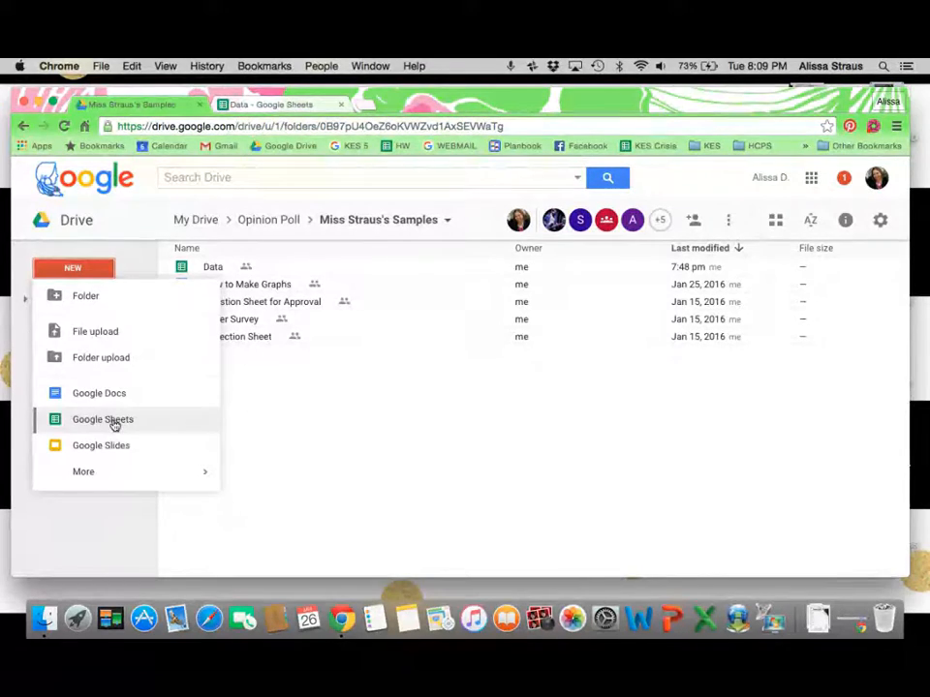
pyautogui.click(312, 414)
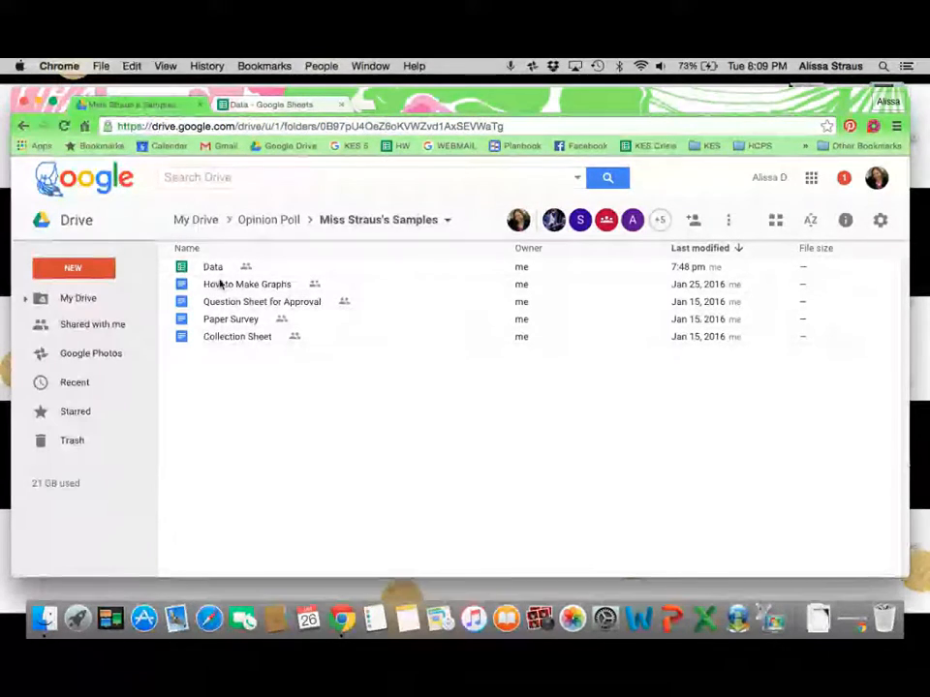
# Return to the Data spreadsheet, add a second sheet to it, and go back to Sheet1
pyautogui.click(276, 104)
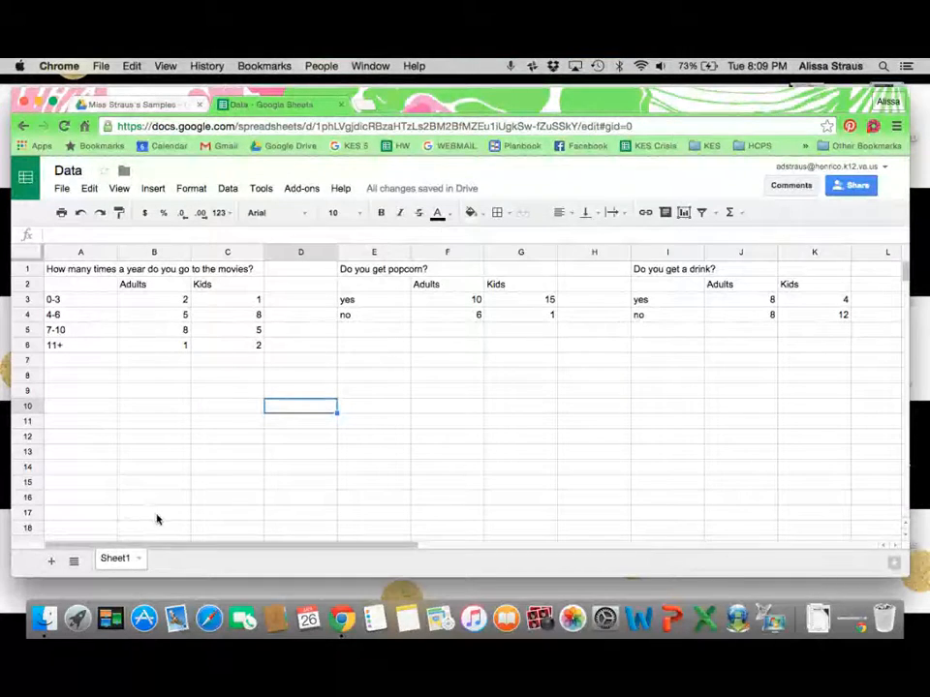
pyautogui.click(140, 560)
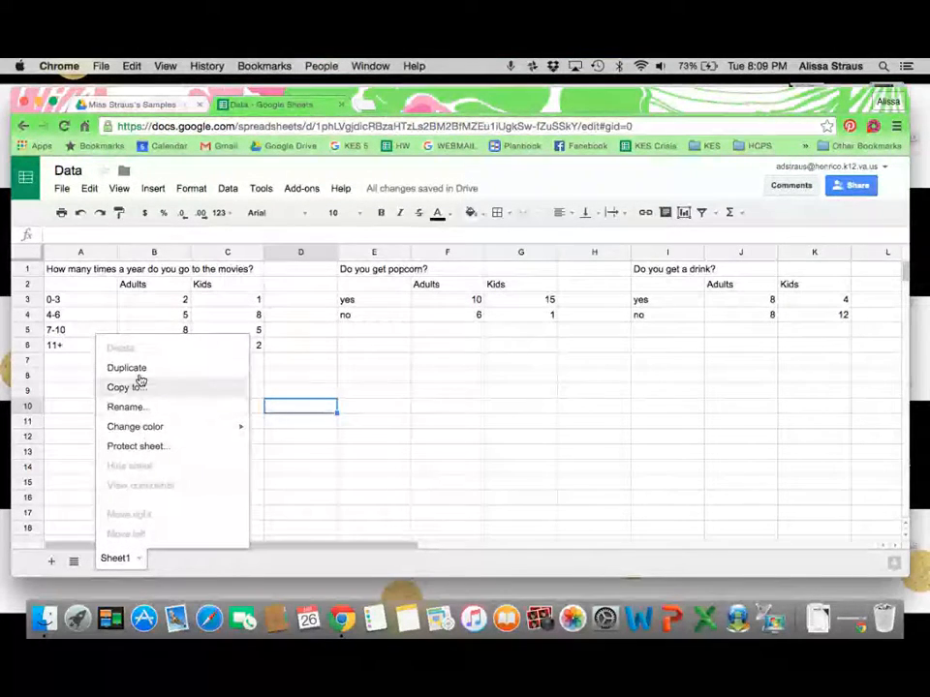
pyautogui.click(49, 563)
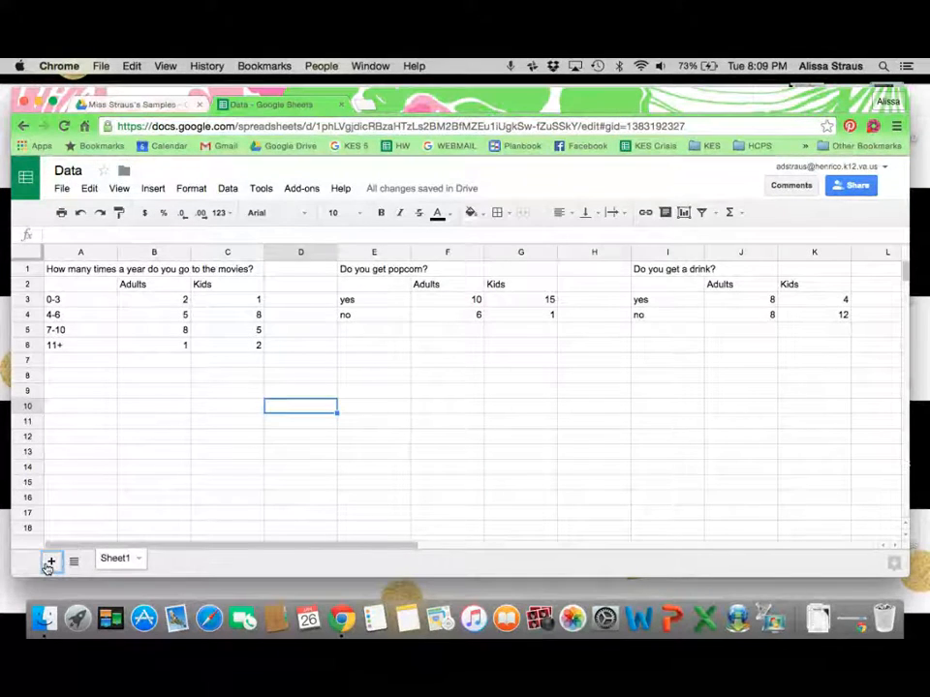
pyautogui.click(114, 560)
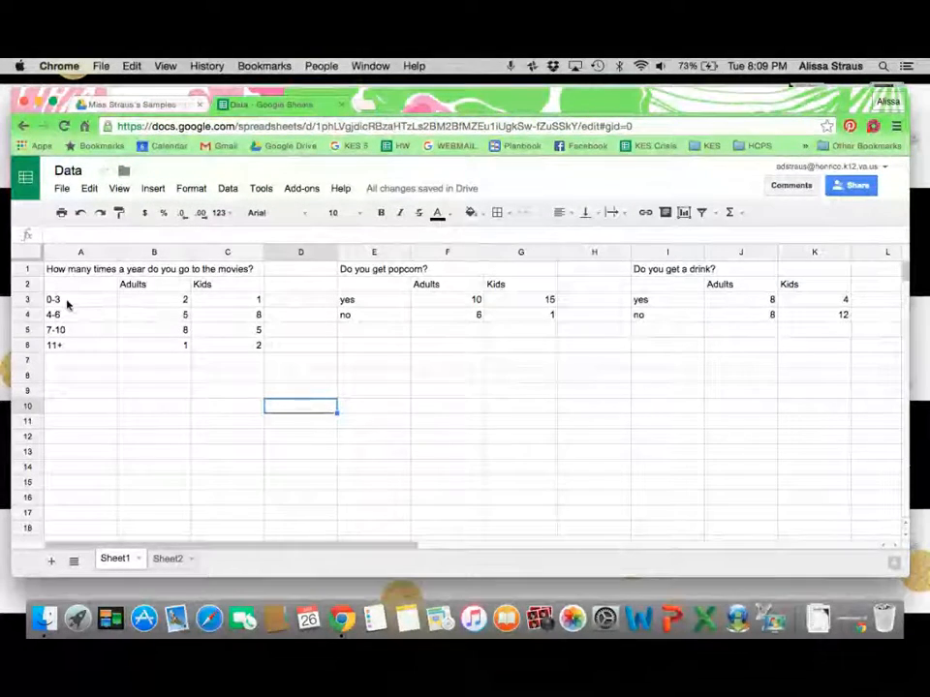
# Start a new chart from the adults' movie-frequency data in cells A3:B6
pyautogui.moveTo(51, 300); pyautogui.dragTo(168, 350)
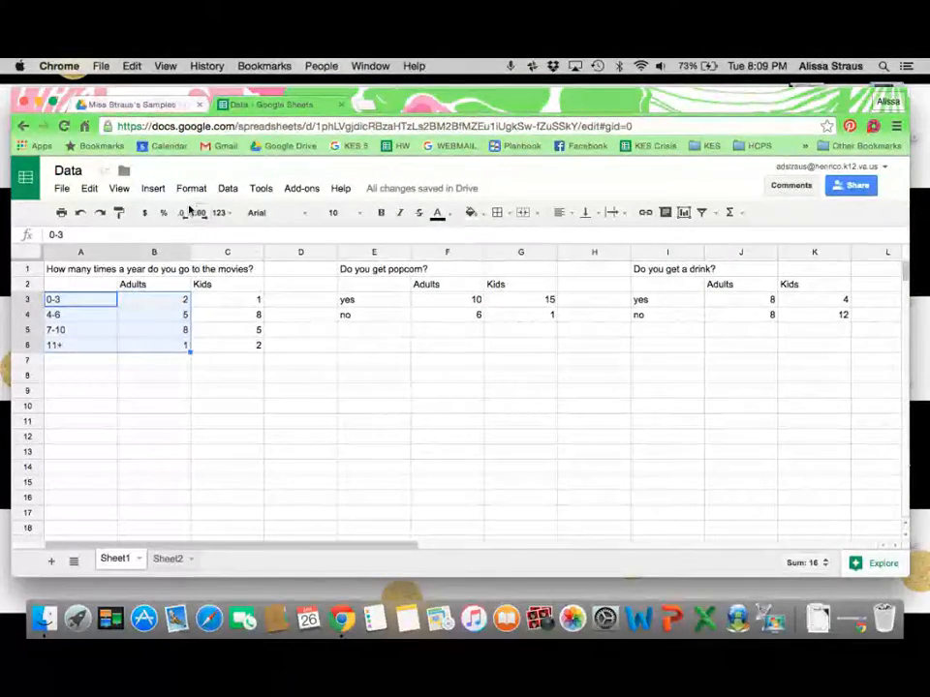
pyautogui.click(153, 189)
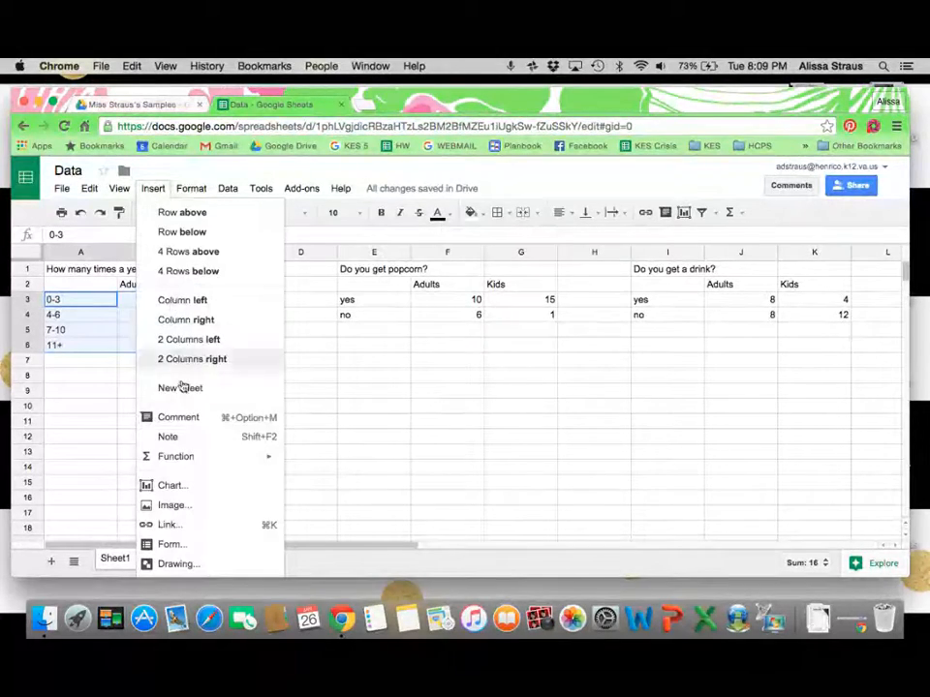
pyautogui.click(184, 485)
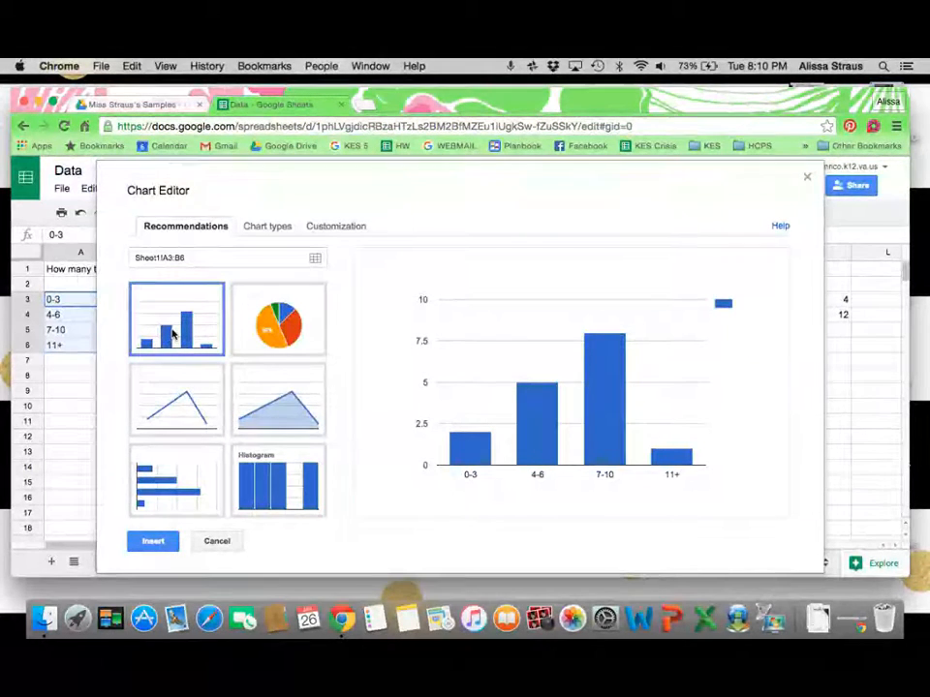
# Preview the recommended bar, pie, line, area and histogram charts, and return to the column chart
pyautogui.click(179, 499)
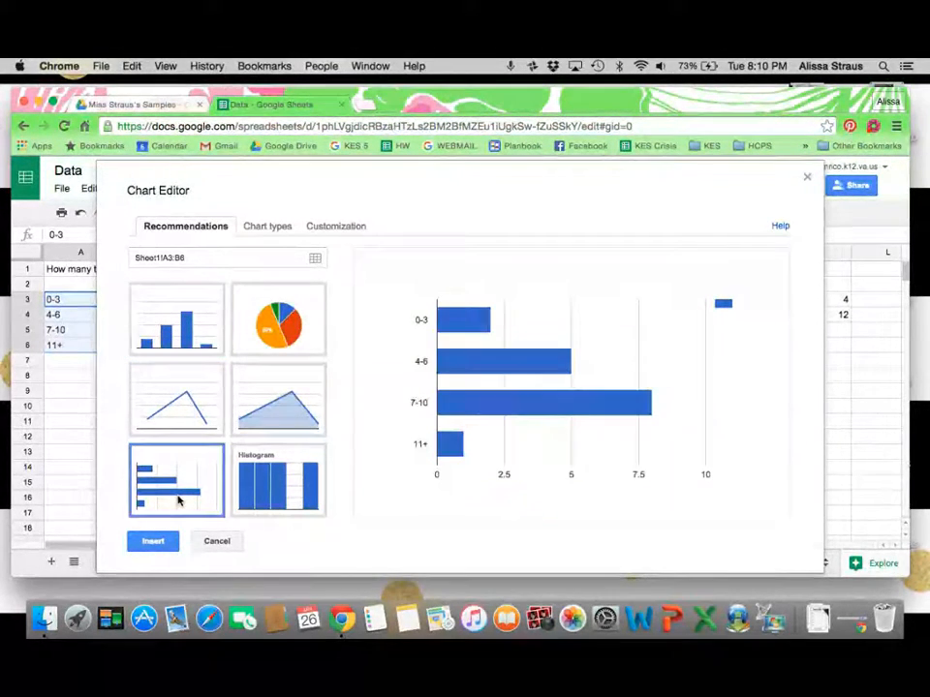
pyautogui.click(274, 323)
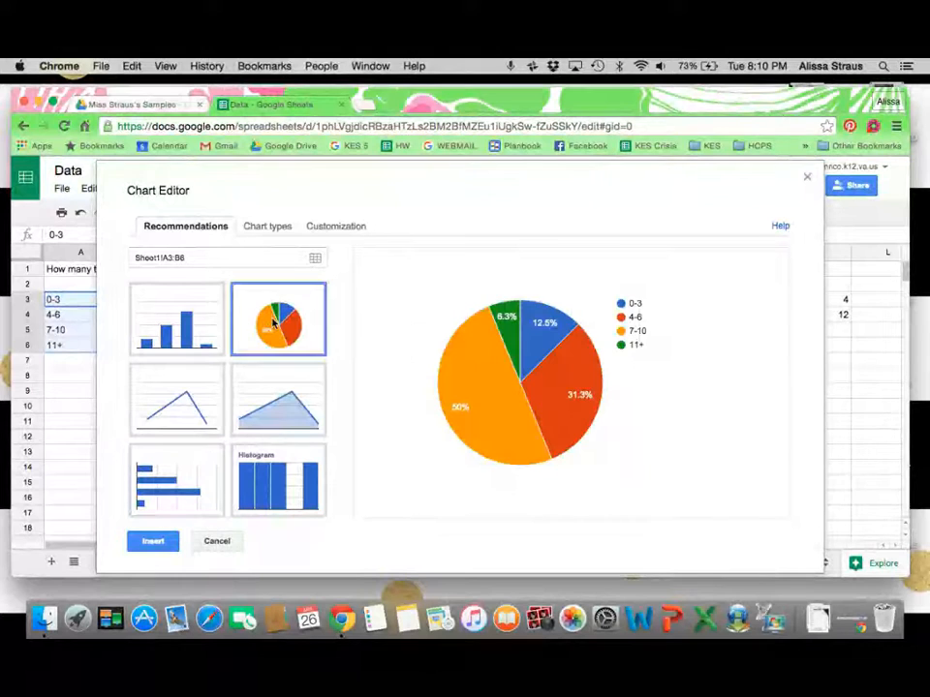
pyautogui.click(189, 420)
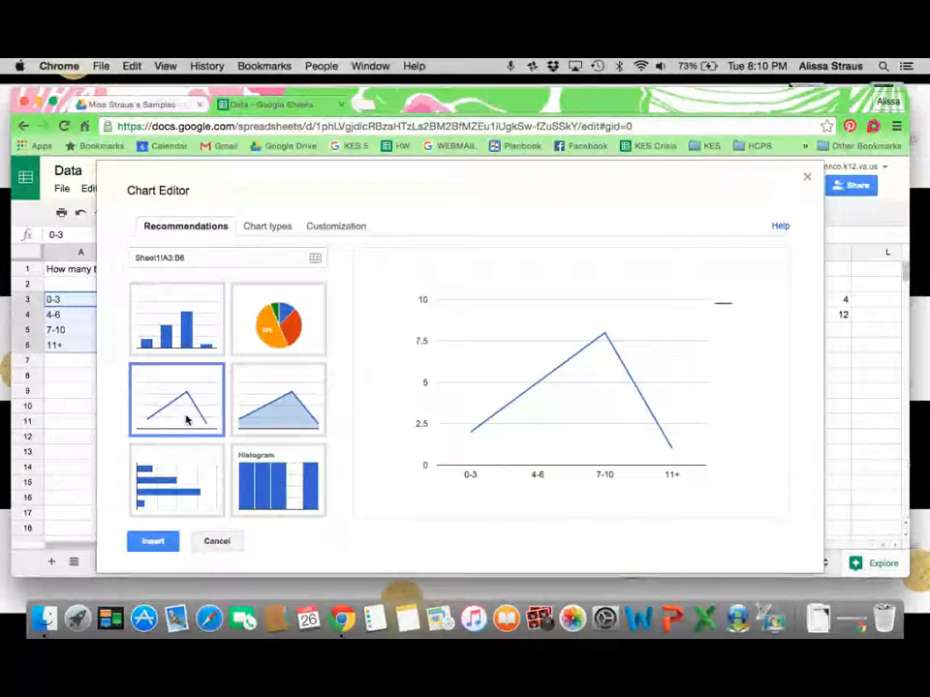
pyautogui.click(267, 418)
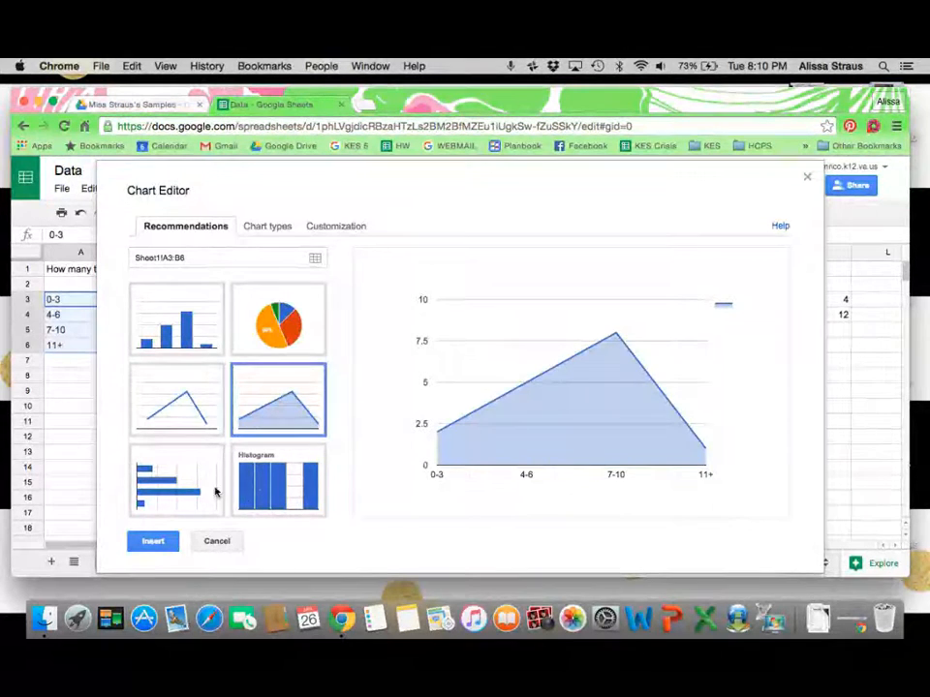
pyautogui.click(260, 491)
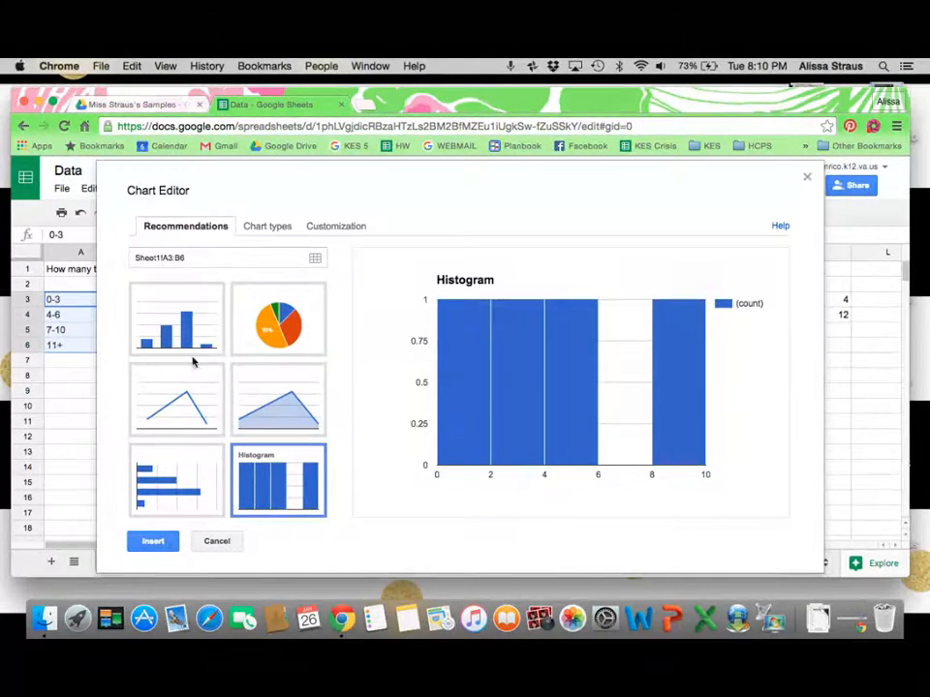
pyautogui.click(190, 336)
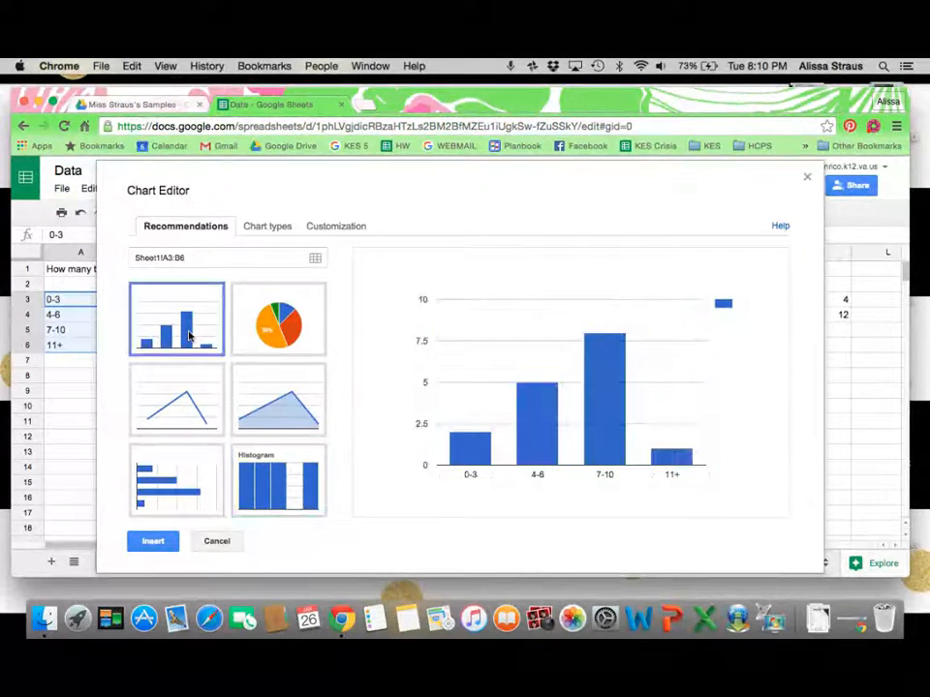
# Title the column chart "How many times a year do you go to the movies?"
pyautogui.click(336, 226)
pyautogui.click(179, 320)
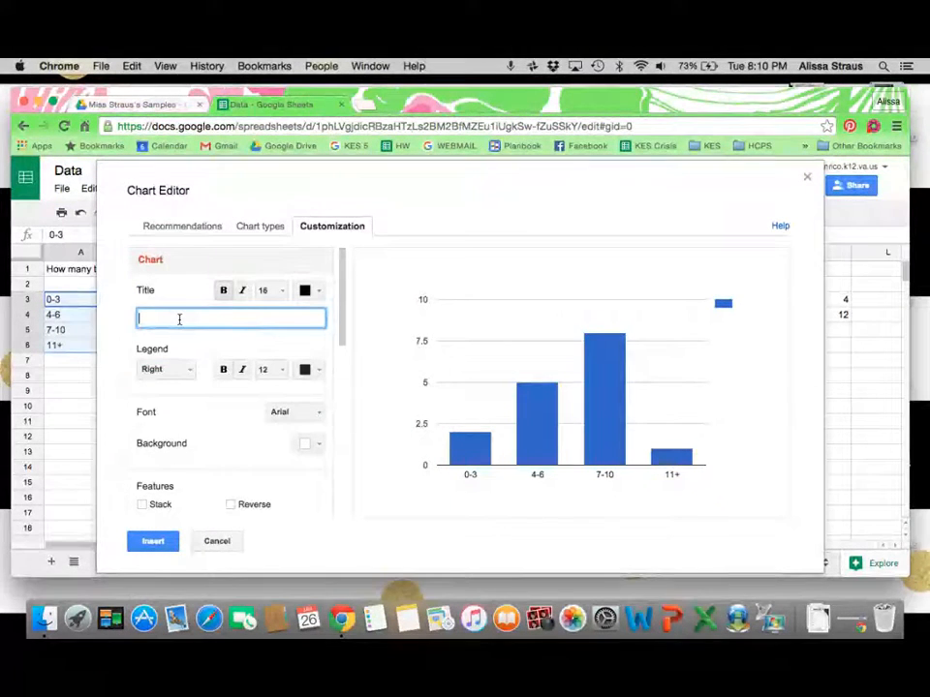
pyautogui.write('How many times')
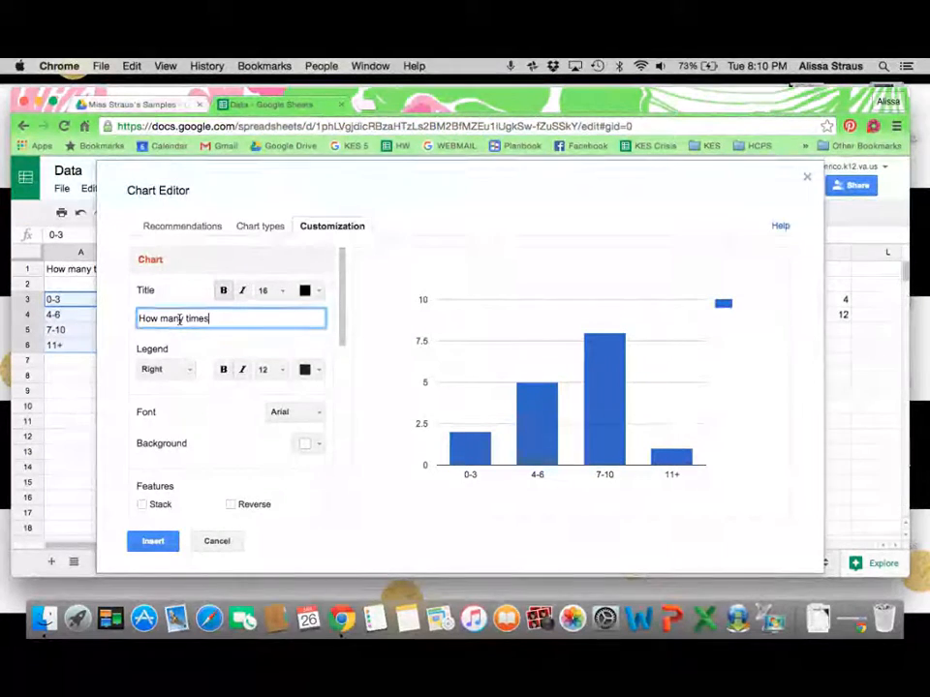
pyautogui.write(' a year do you')
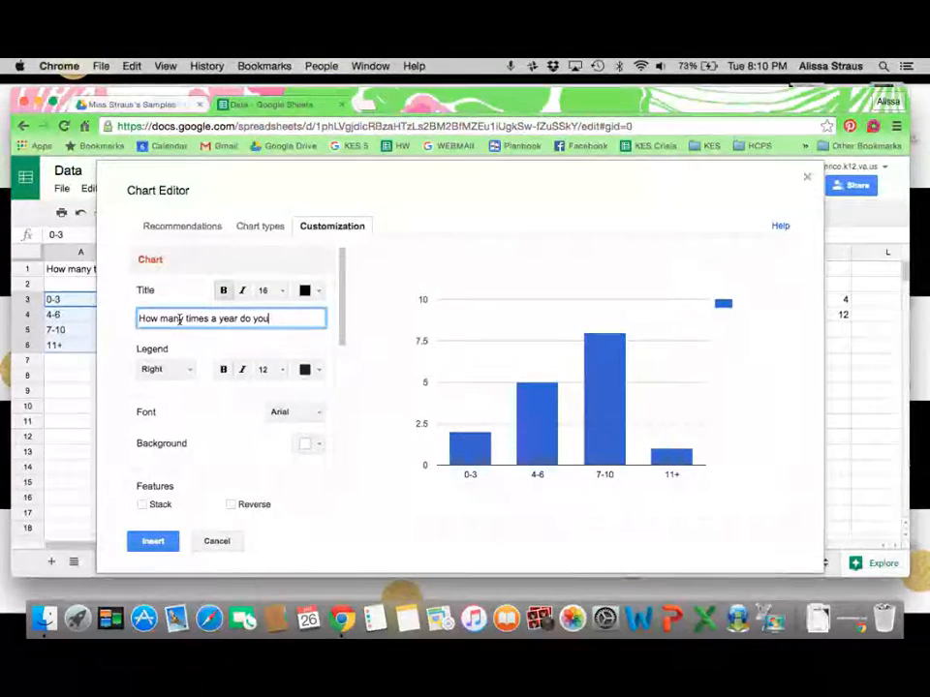
pyautogui.write(' go to the movies?')
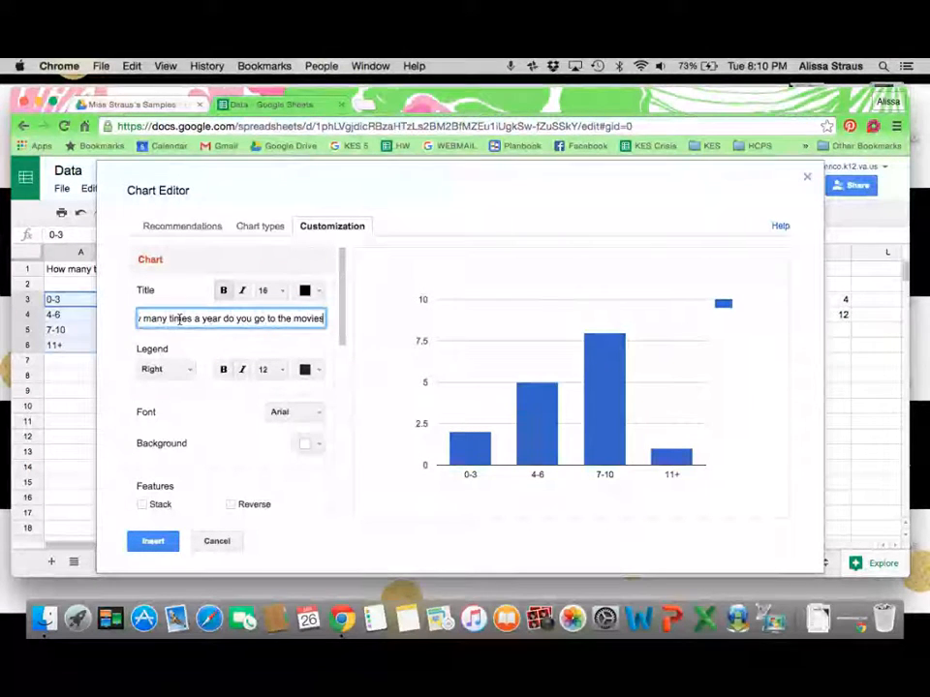
pyautogui.press('Tab')
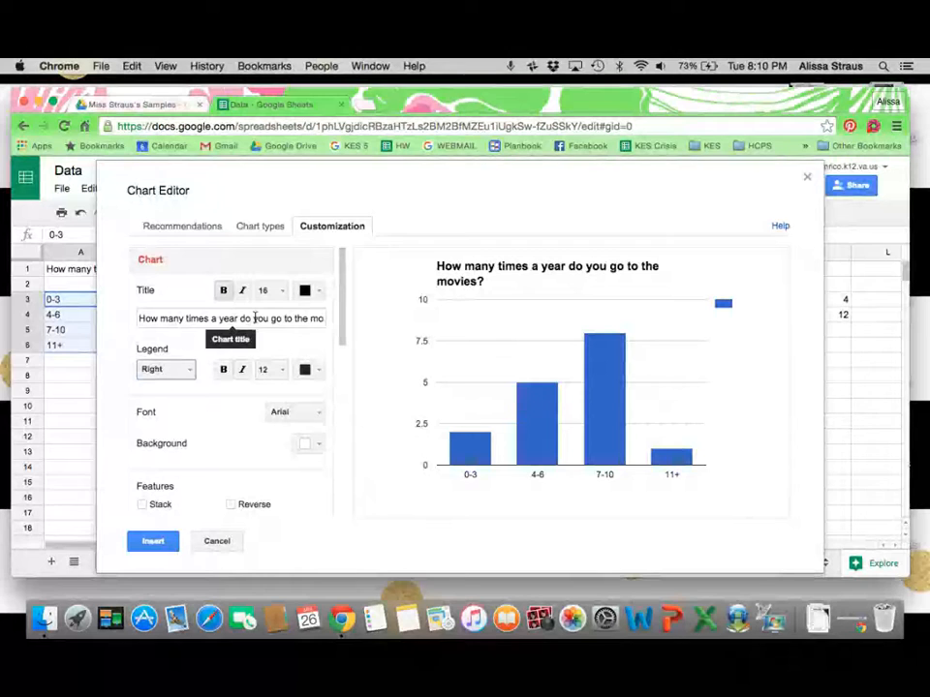
# Format the chart title in bold red text at font size 14
pyautogui.click(307, 291)
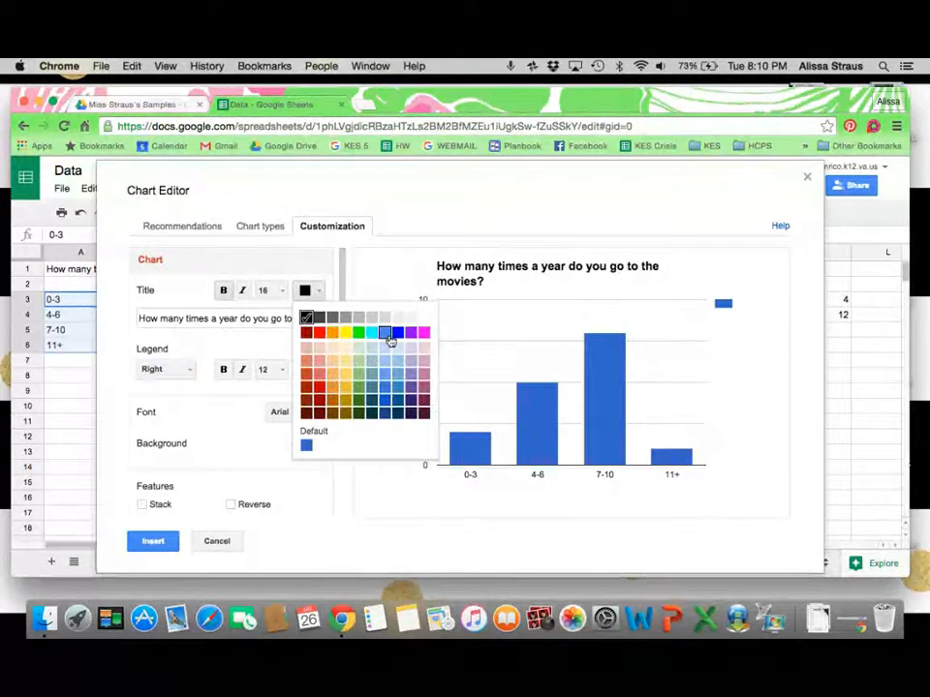
pyautogui.click(319, 335)
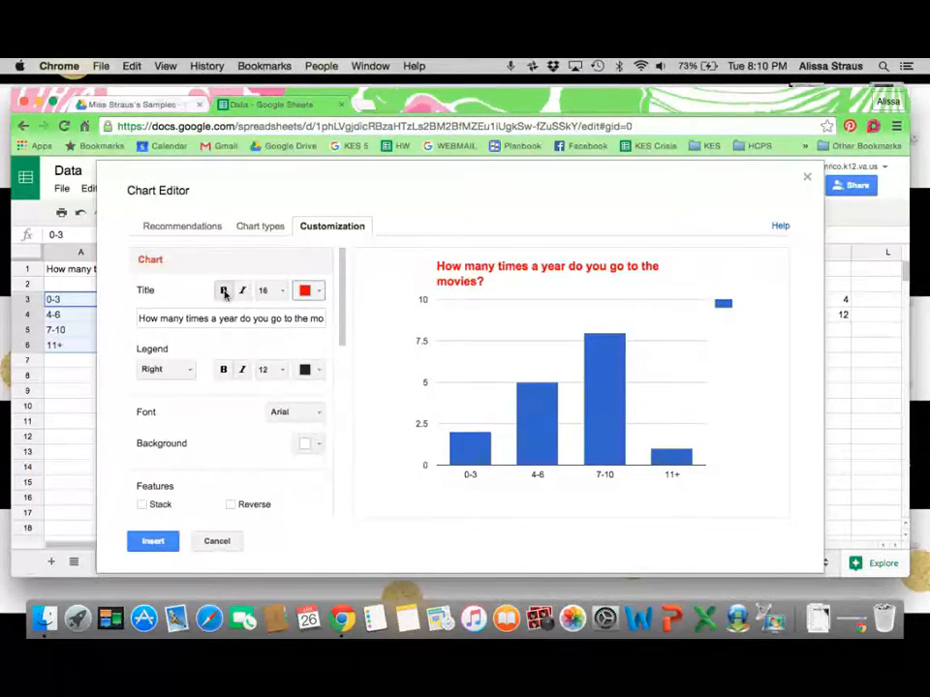
pyautogui.click(225, 292)
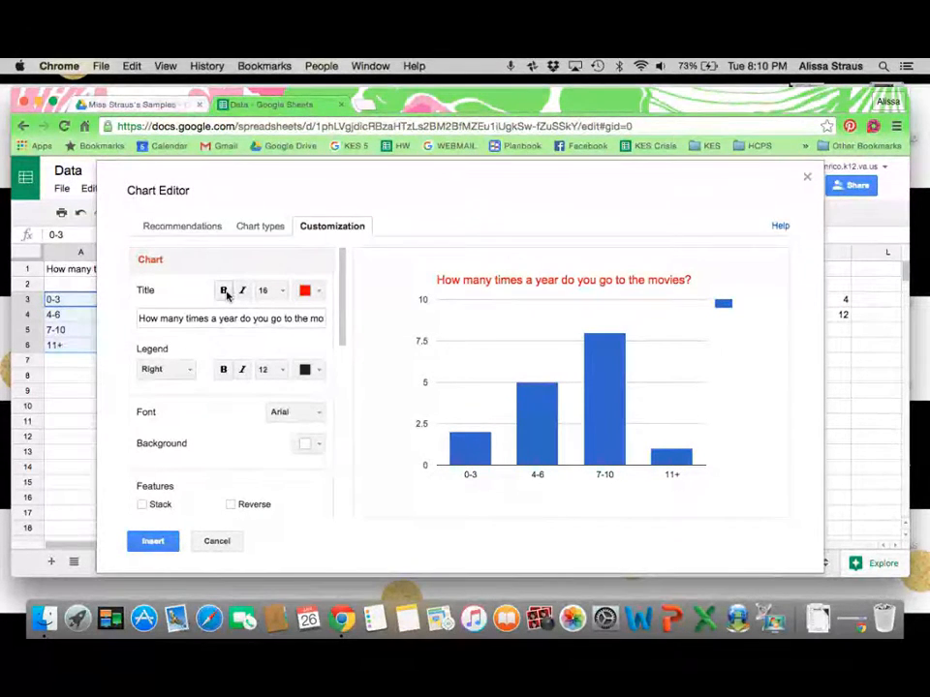
pyautogui.click(226, 292)
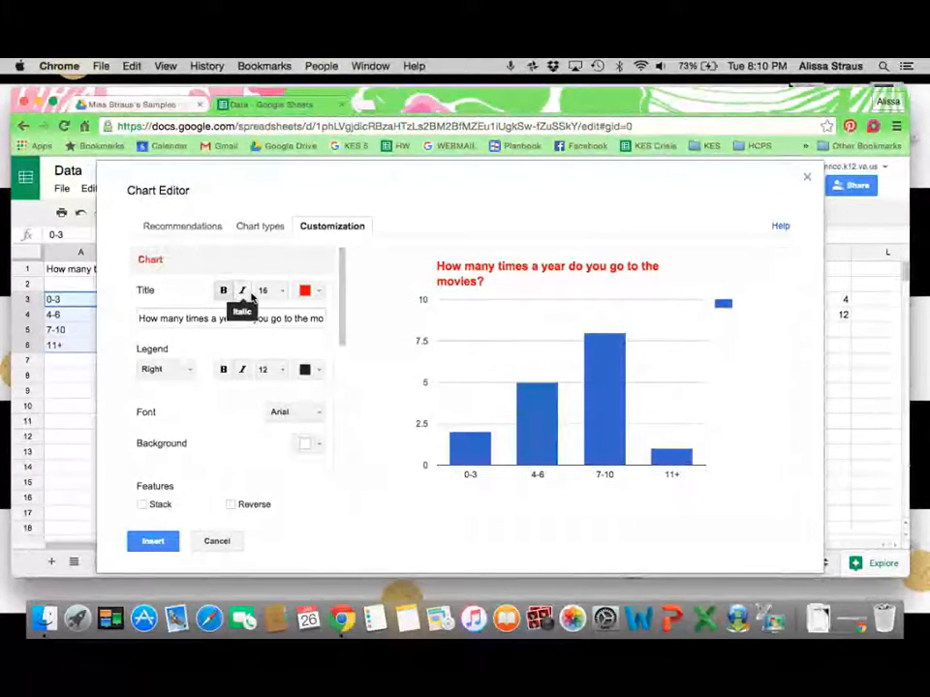
pyautogui.click(270, 291)
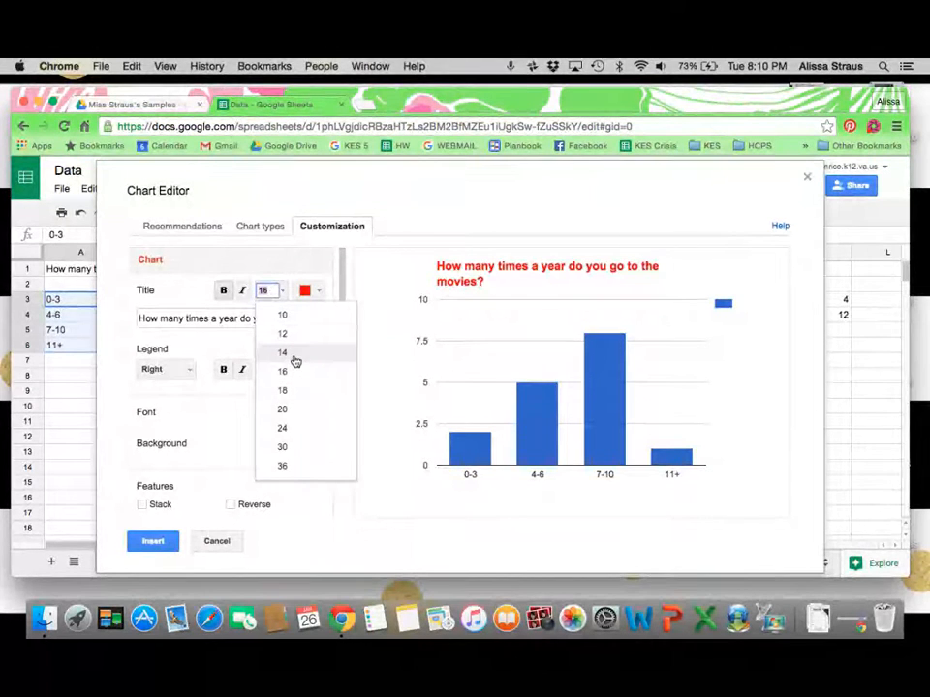
pyautogui.click(283, 353)
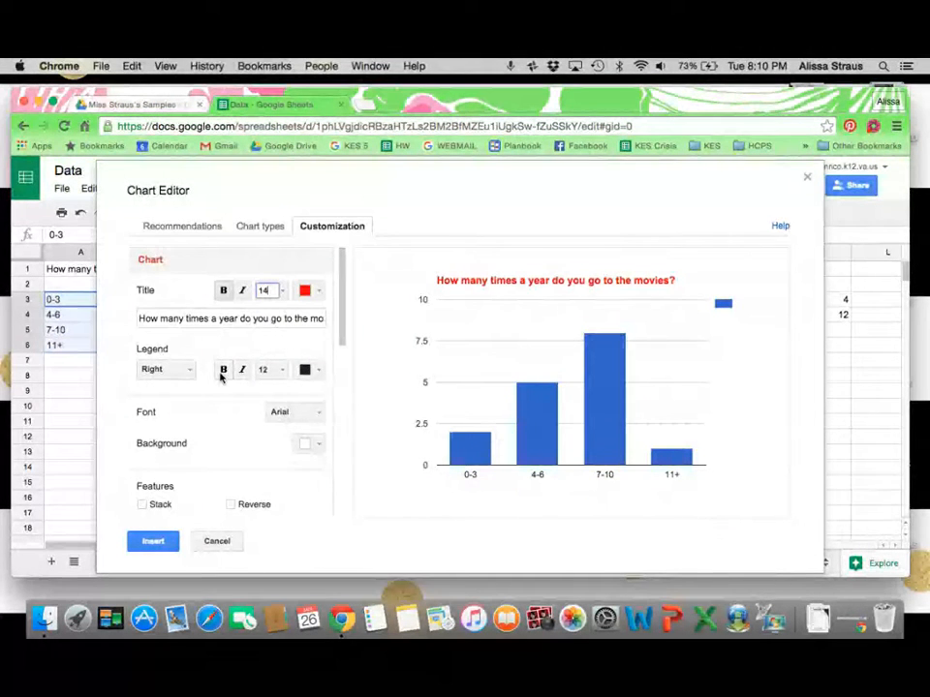
# Set the chart's legend to None
pyautogui.scroll(-1, 222, 378)
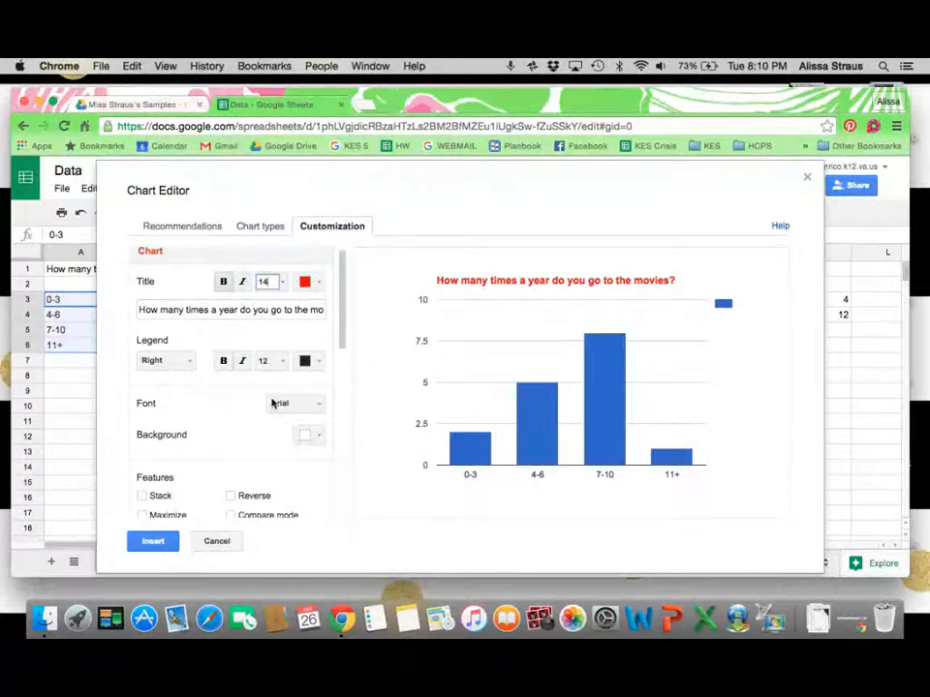
pyautogui.moveTo(461, 430)
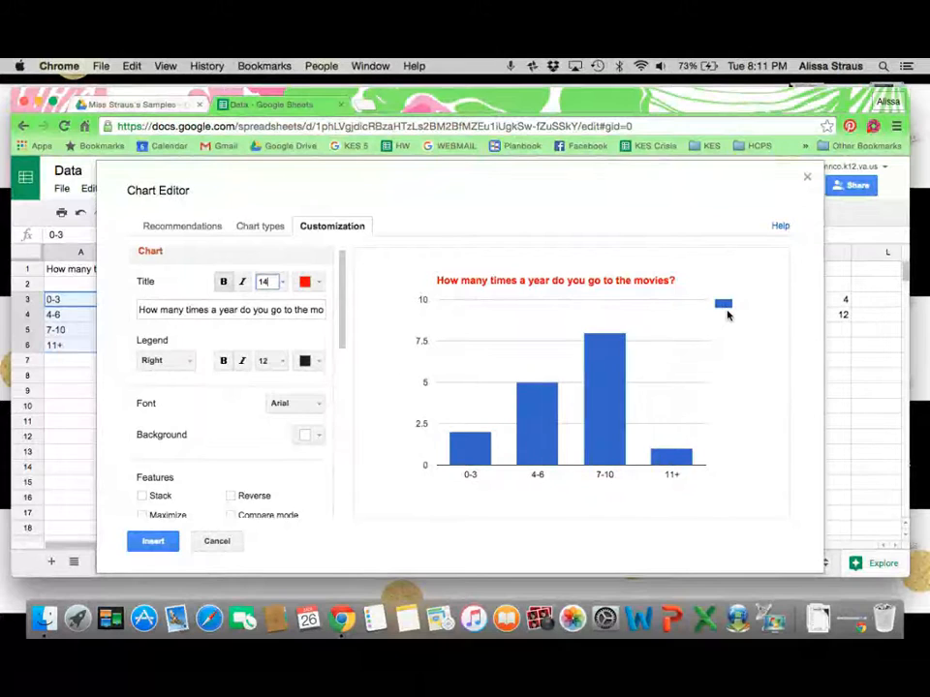
pyautogui.click(187, 366)
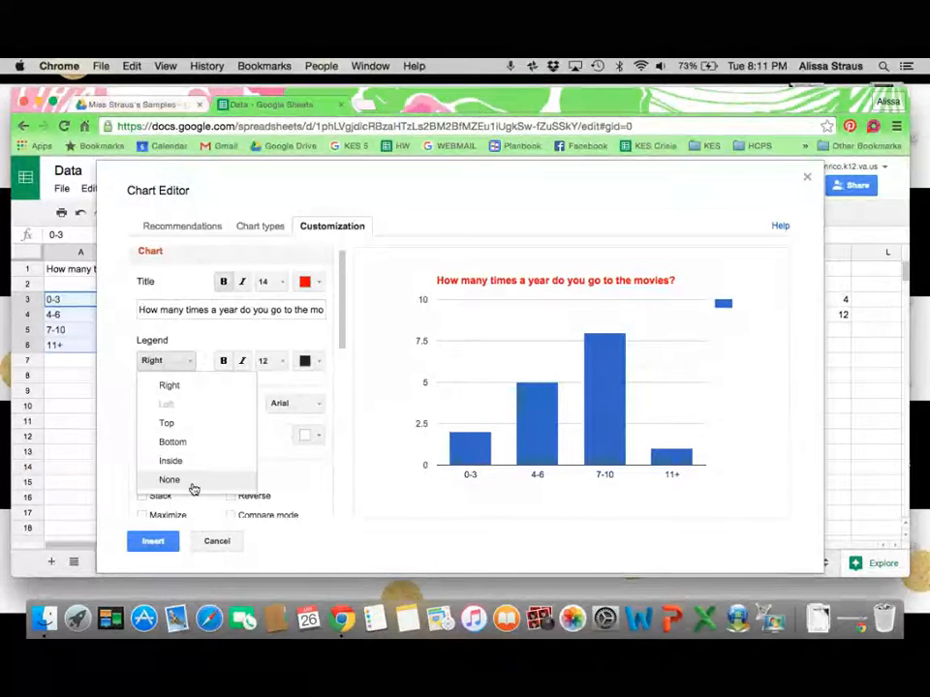
pyautogui.click(194, 489)
# Append "(Adults)" to the end of the chart title
pyautogui.click(230, 310)
pyautogui.click(297, 310)
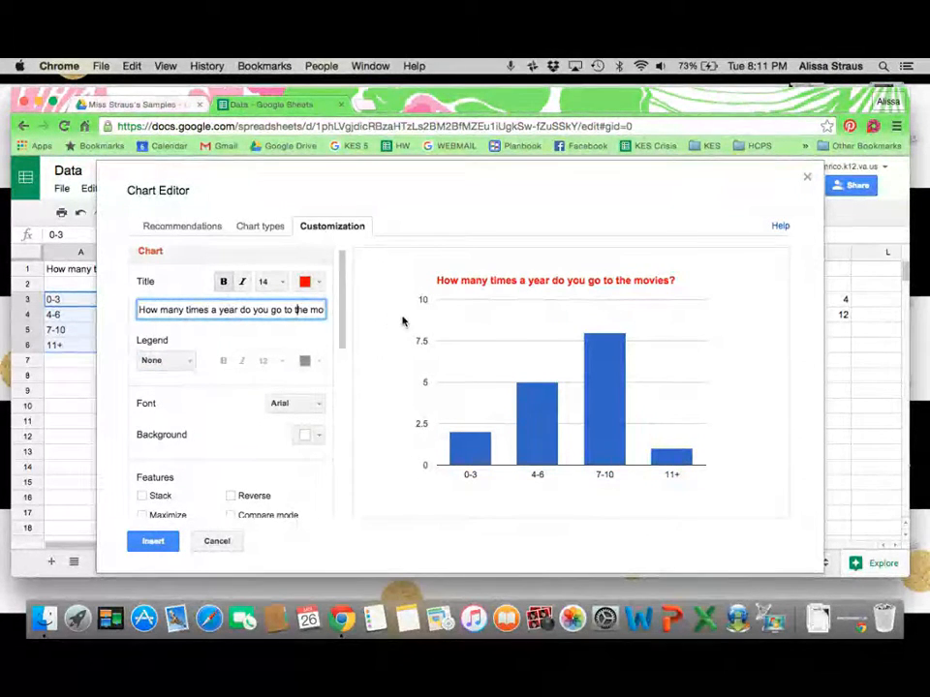
pyautogui.press('Right')
pyautogui.press('Right')
pyautogui.press('Right')
pyautogui.press('Right')
pyautogui.press('Right')
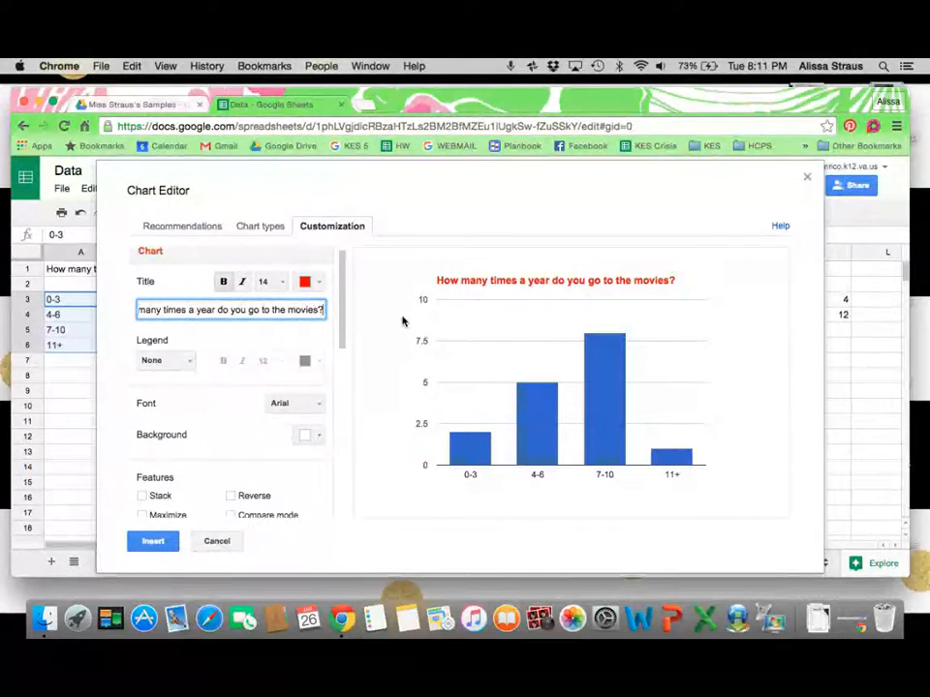
pyautogui.write('(Adults)')
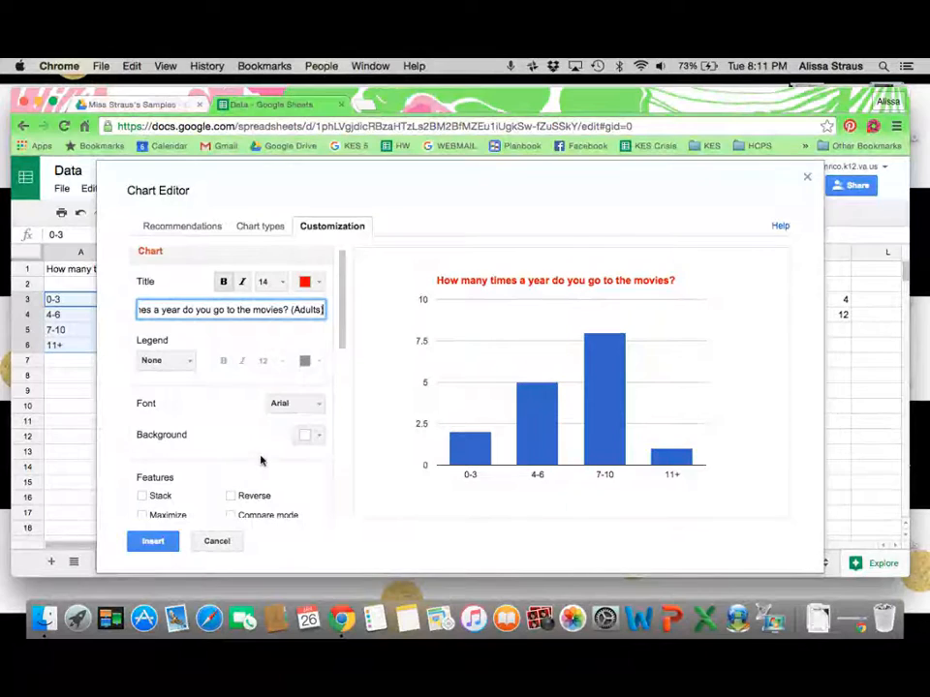
# Set the chart's font to Sans Serif
pyautogui.click(307, 406)
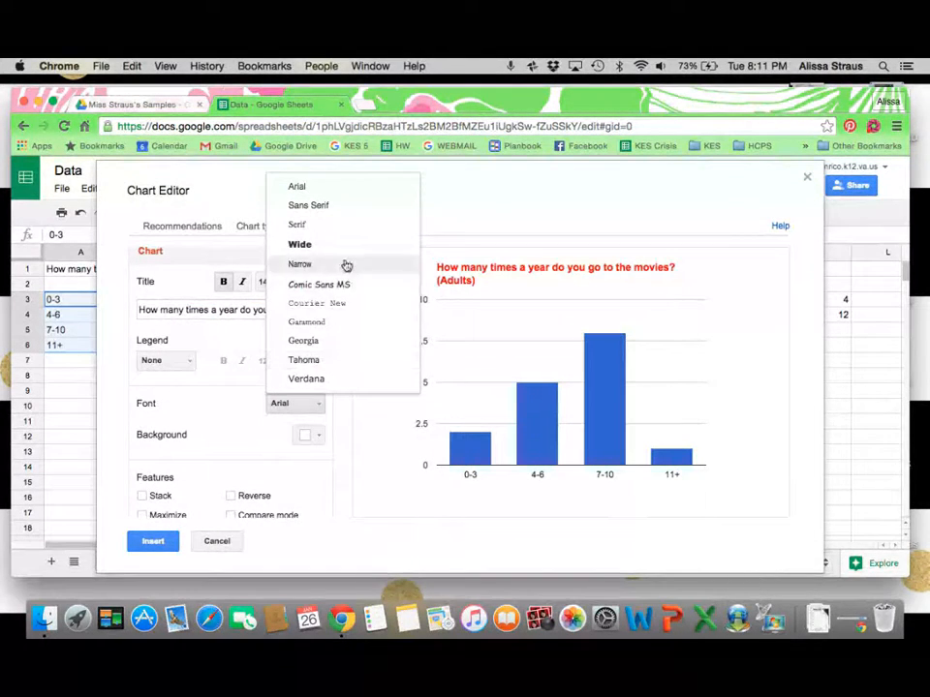
pyautogui.click(347, 208)
pyautogui.scroll(-3, 235, 410)
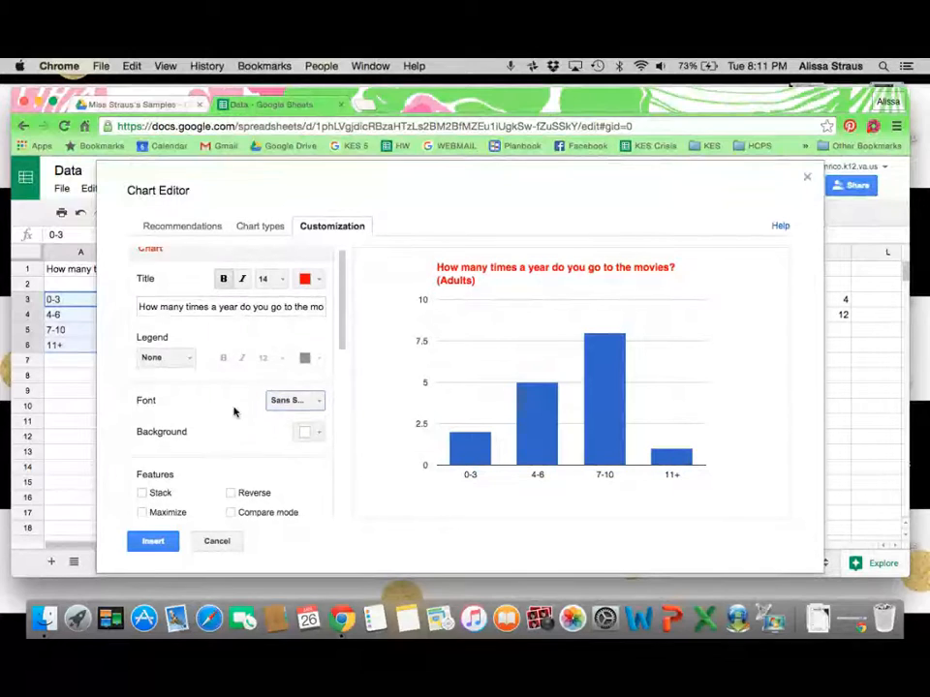
# Title the chart's horizontal axis "Number of Times each Year"
pyautogui.scroll(-5, 233, 412)
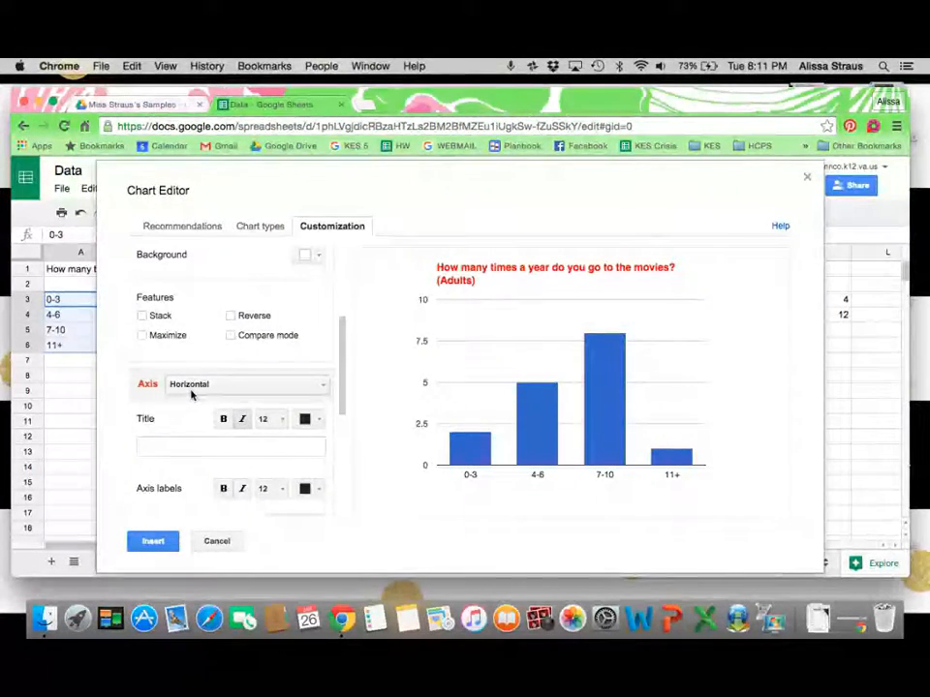
pyautogui.click(195, 387)
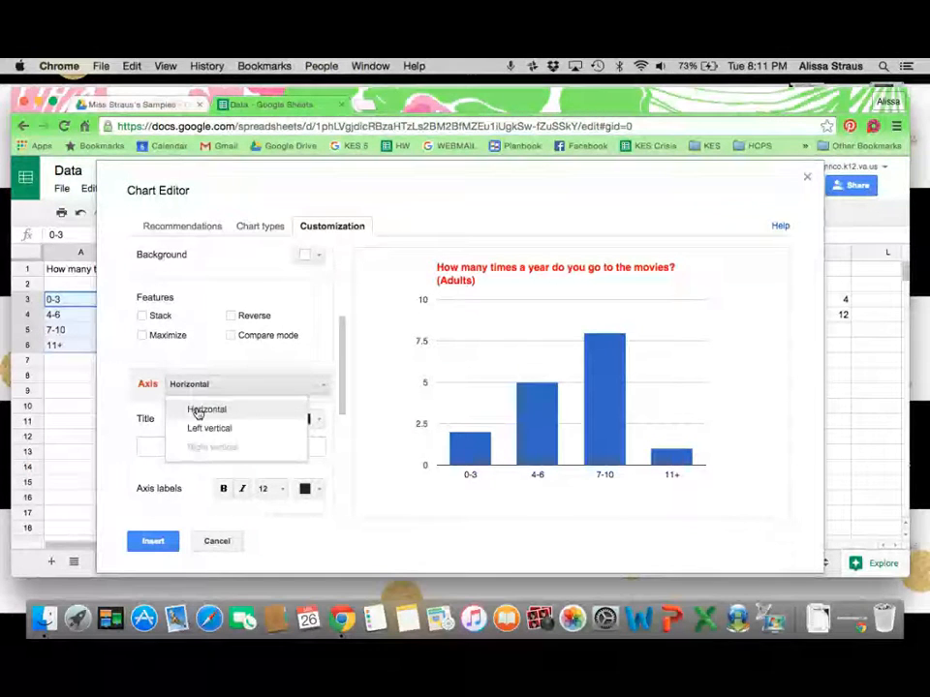
pyautogui.click(197, 409)
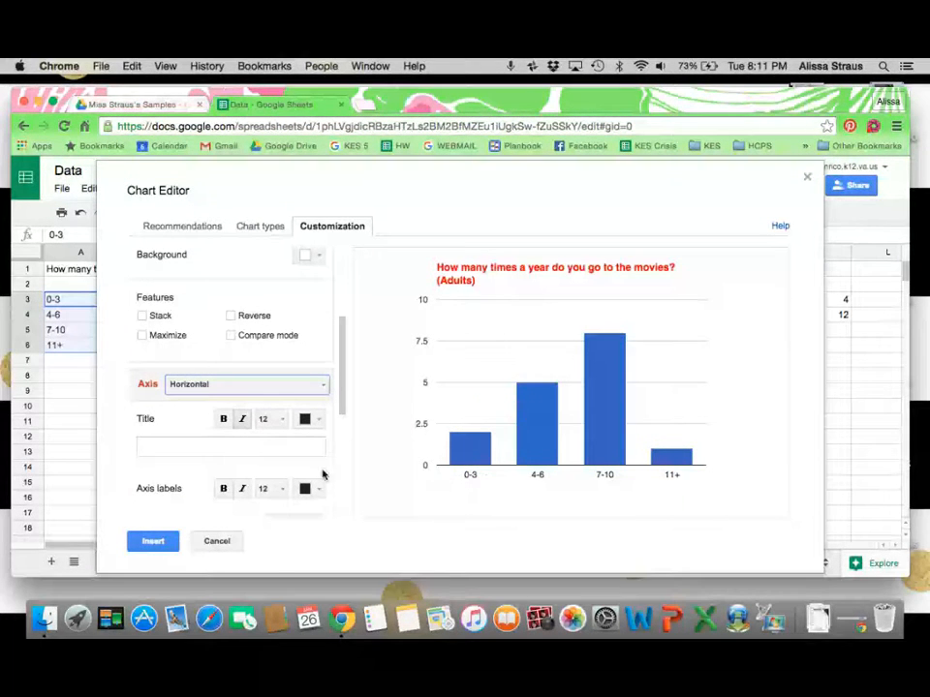
pyautogui.click(198, 449)
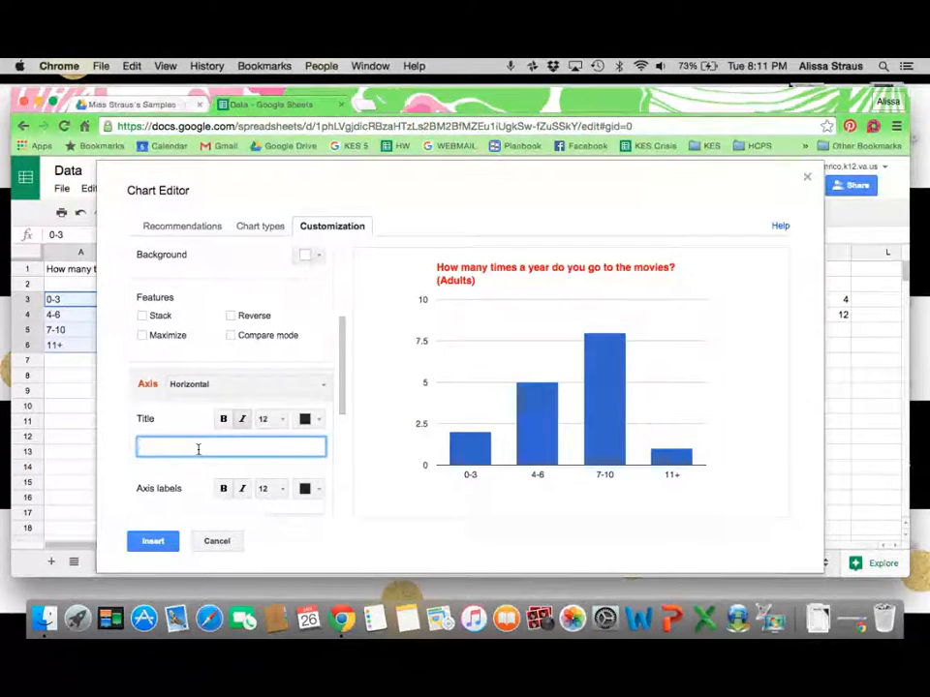
pyautogui.write('Times each Year')
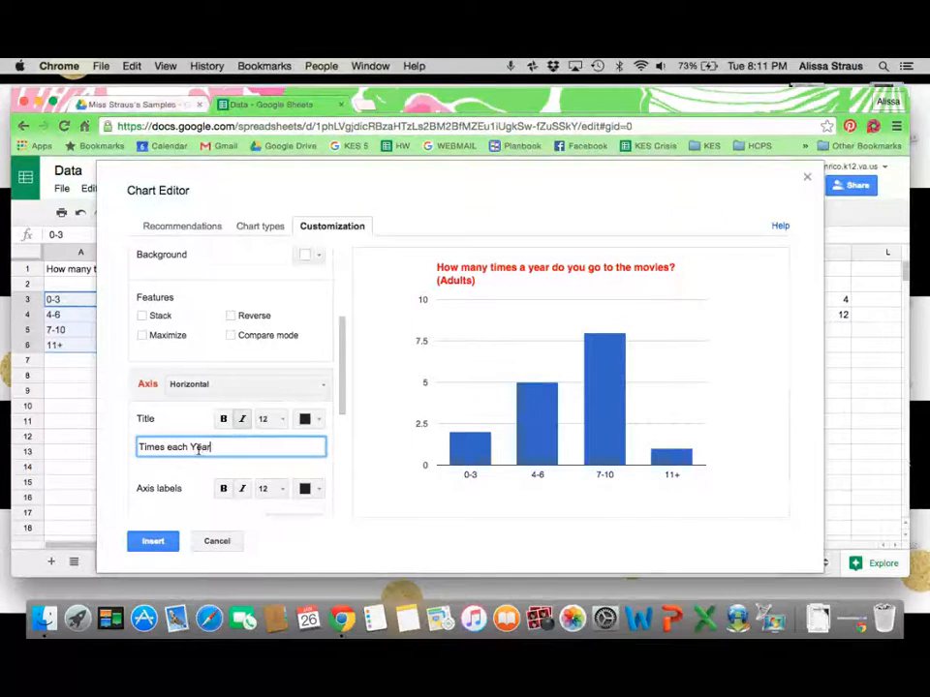
pyautogui.write('Number of')
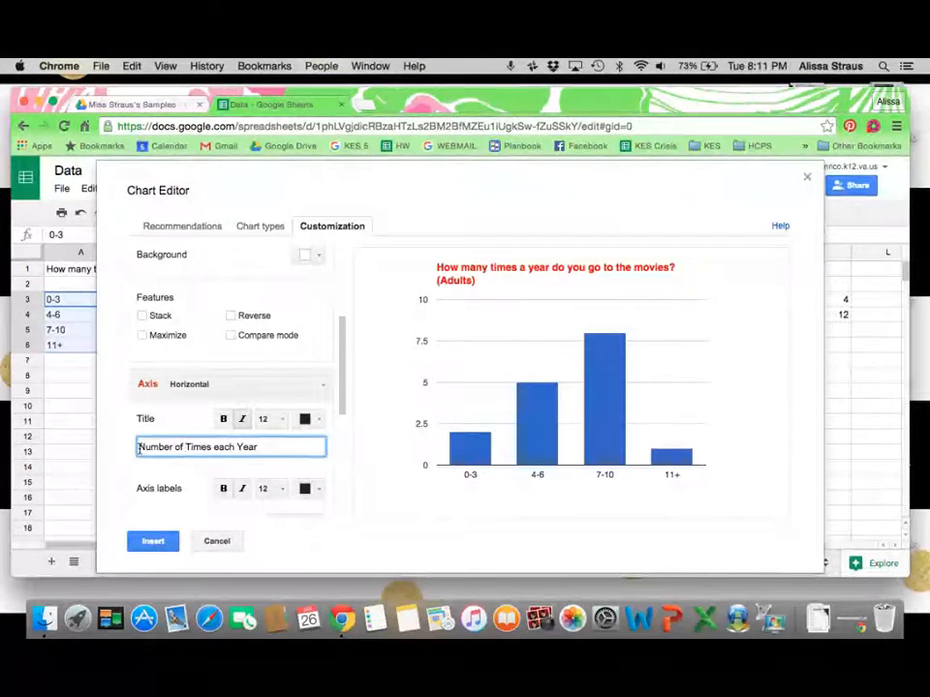
pyautogui.click(192, 529)
# Title the chart's left vertical axis "# of People"
pyautogui.scroll(-1, 300, 482)
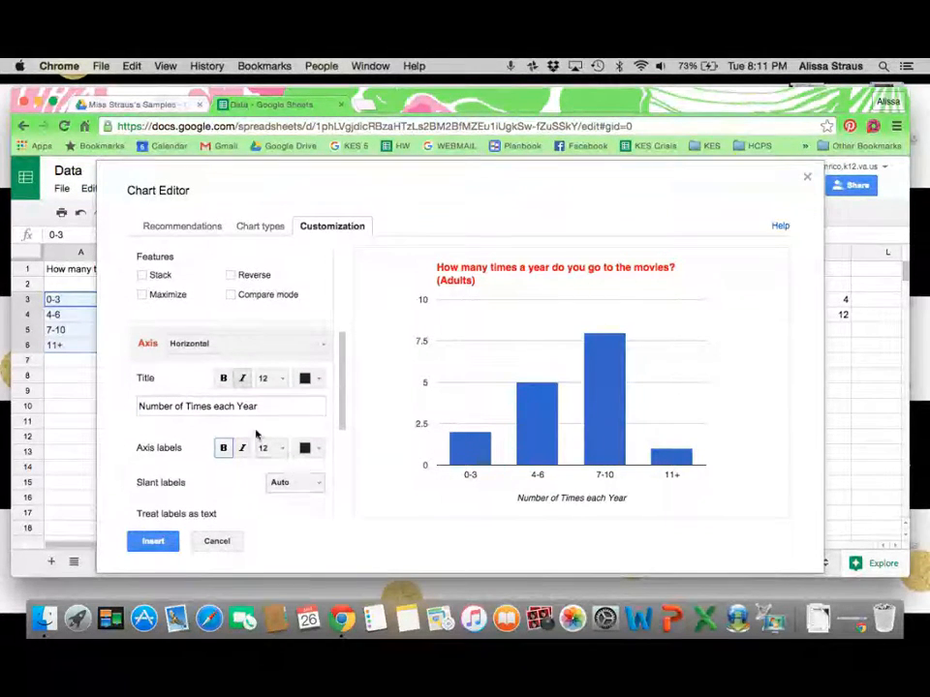
pyautogui.click(203, 345)
pyautogui.click(238, 387)
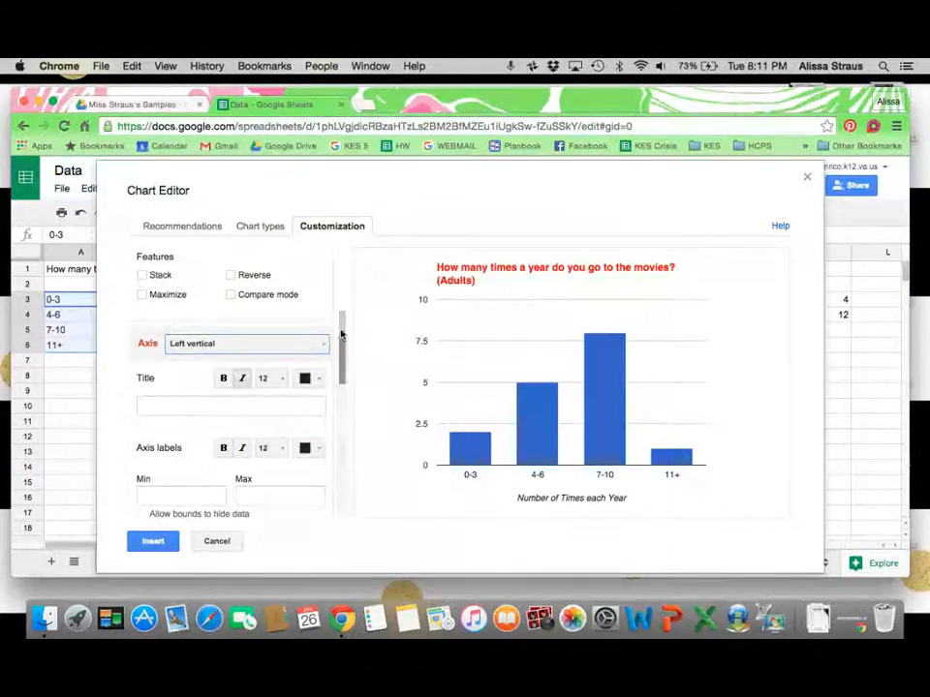
pyautogui.click(268, 407)
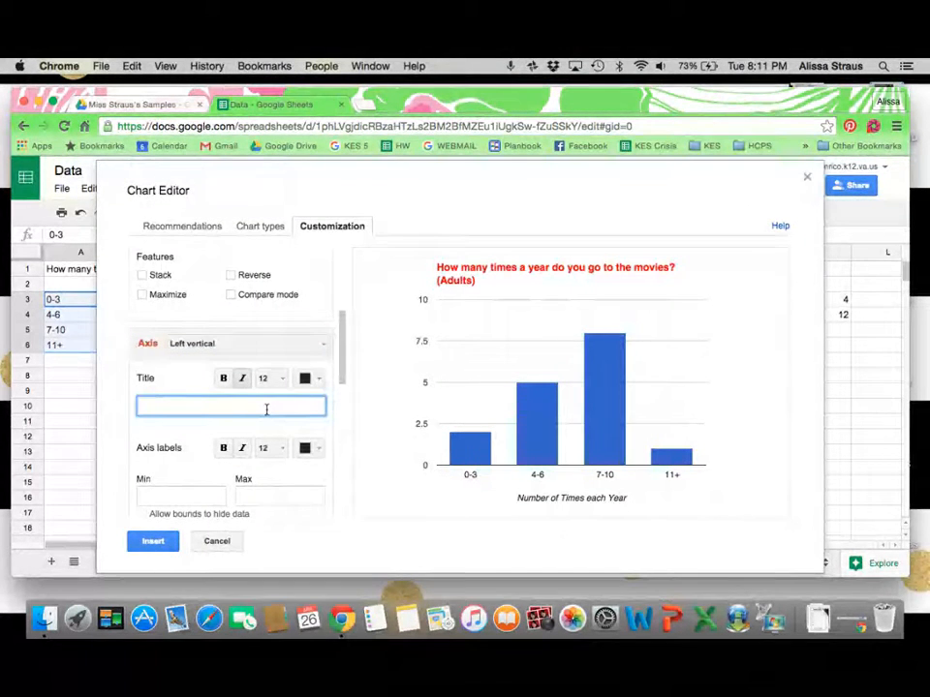
pyautogui.write('# of People')
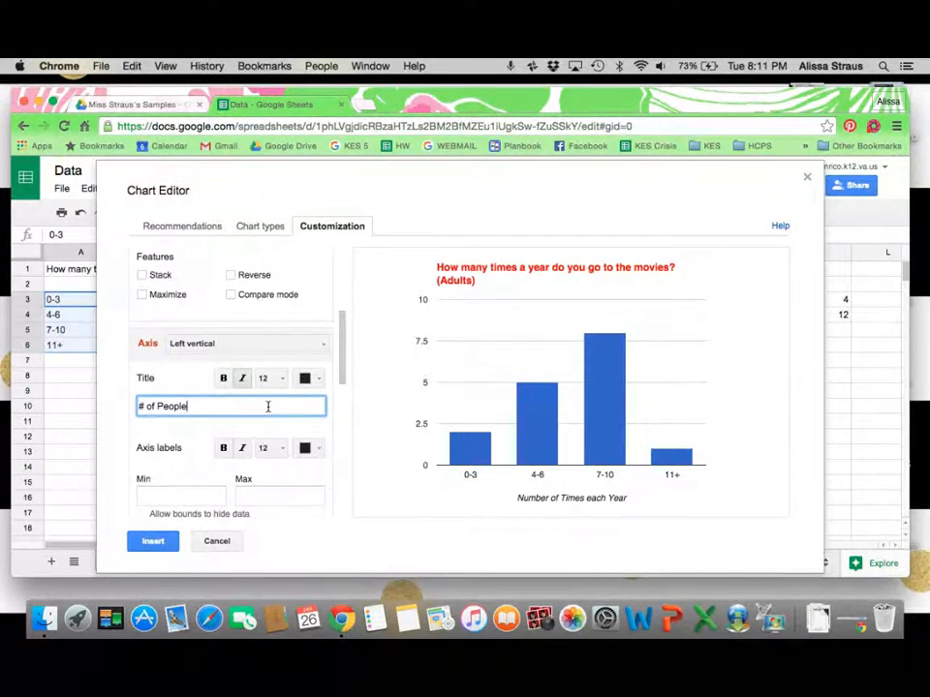
# Set the left vertical axis bounds to a minimum of 0 and a maximum of 10
pyautogui.click(204, 495)
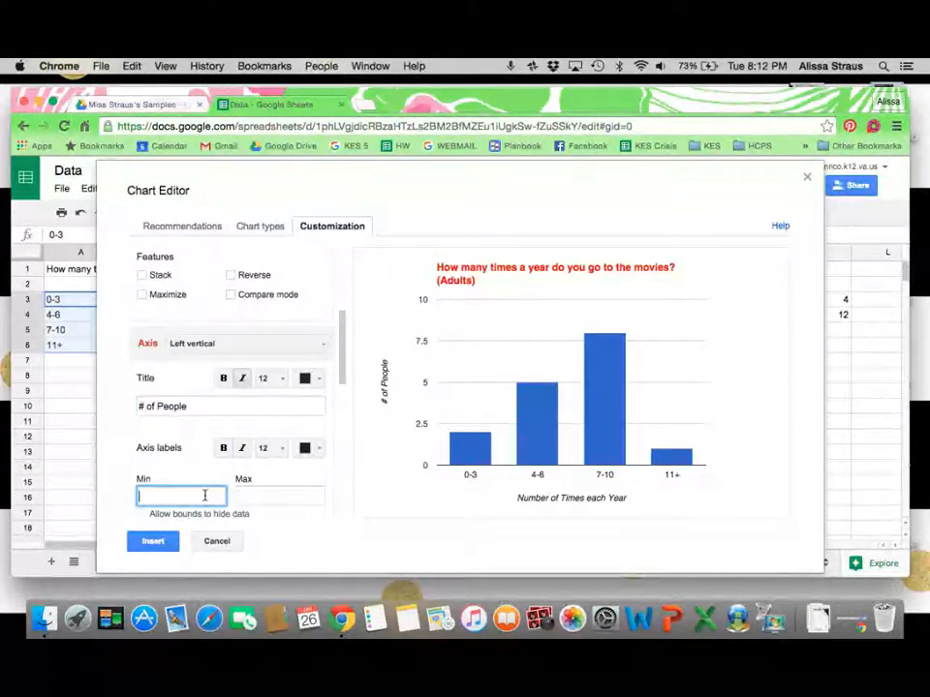
pyautogui.write('0')
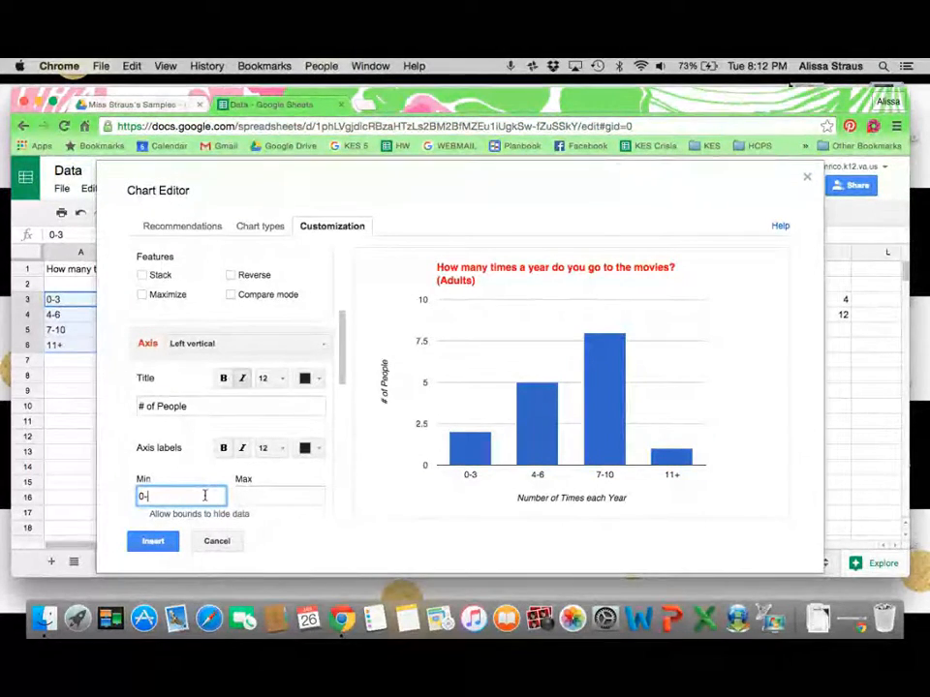
pyautogui.press('BackSpace')
pyautogui.press('Tab')
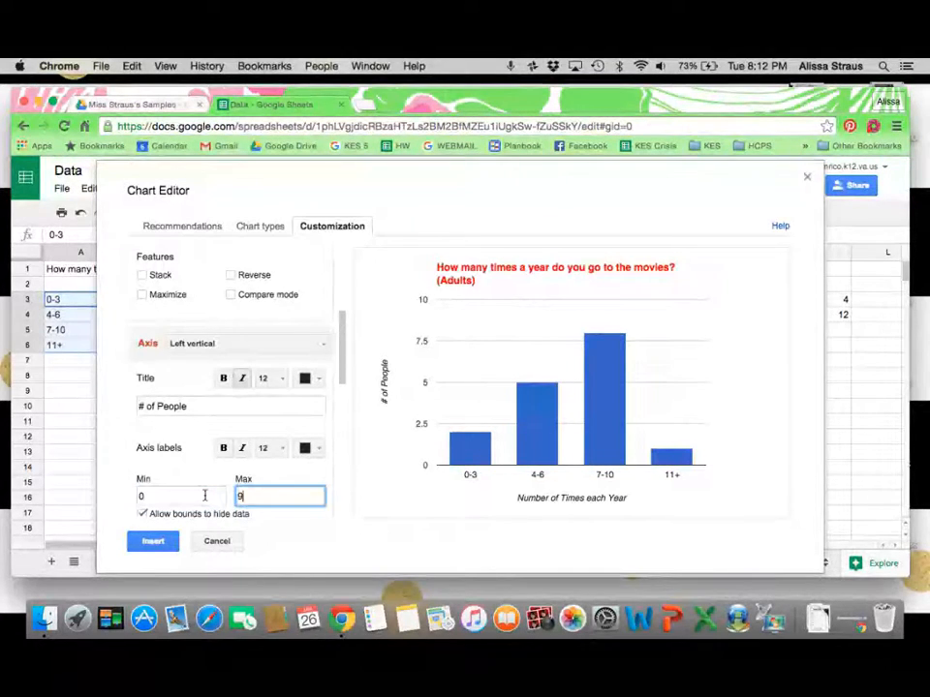
pyautogui.press('Tab')
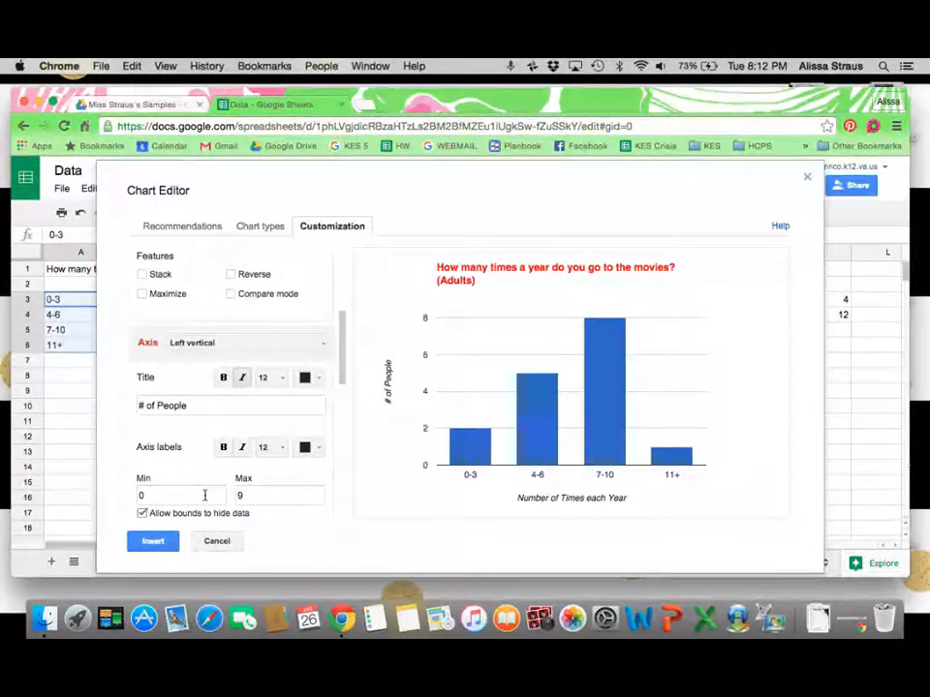
pyautogui.click(259, 495)
pyautogui.press('BackSpace')
pyautogui.write('10')
pyautogui.press('Tab')
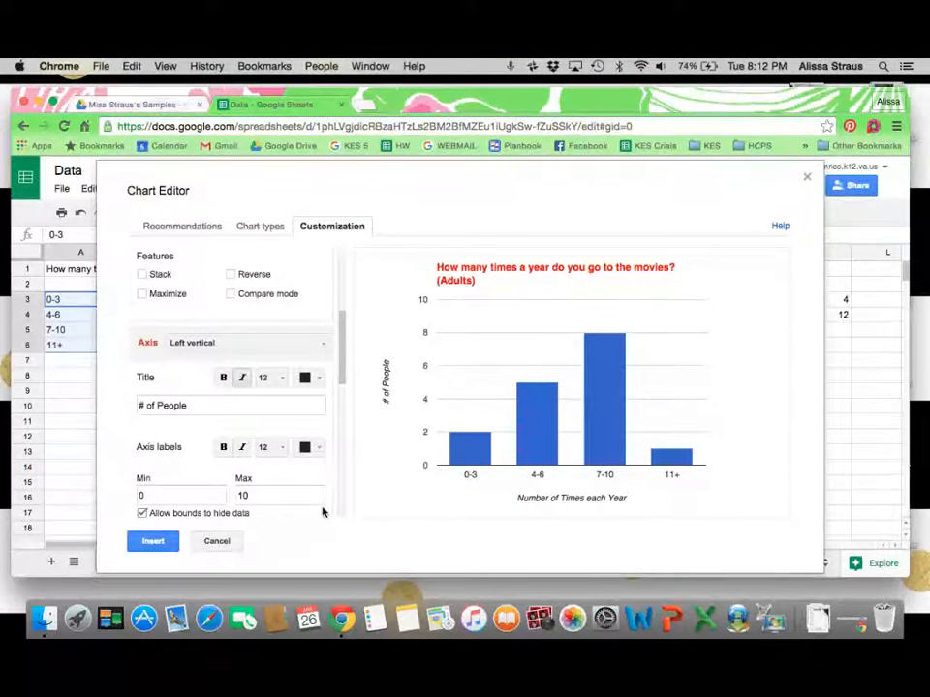
# Color the left vertical axis labels red
pyautogui.scroll(-2, 288, 490)
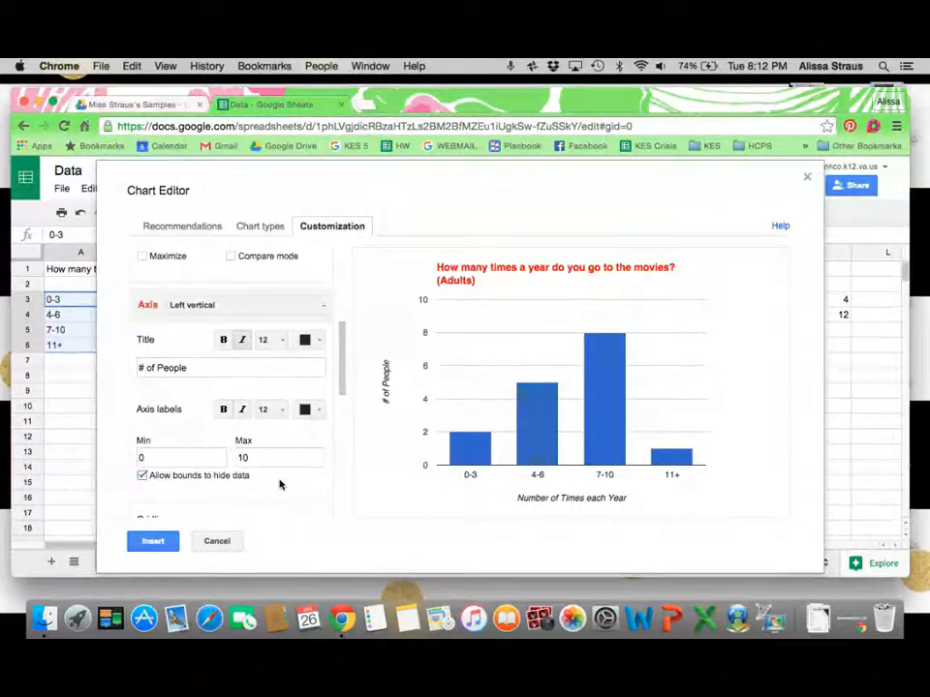
pyautogui.scroll(-2, 279, 484)
pyautogui.click(318, 366)
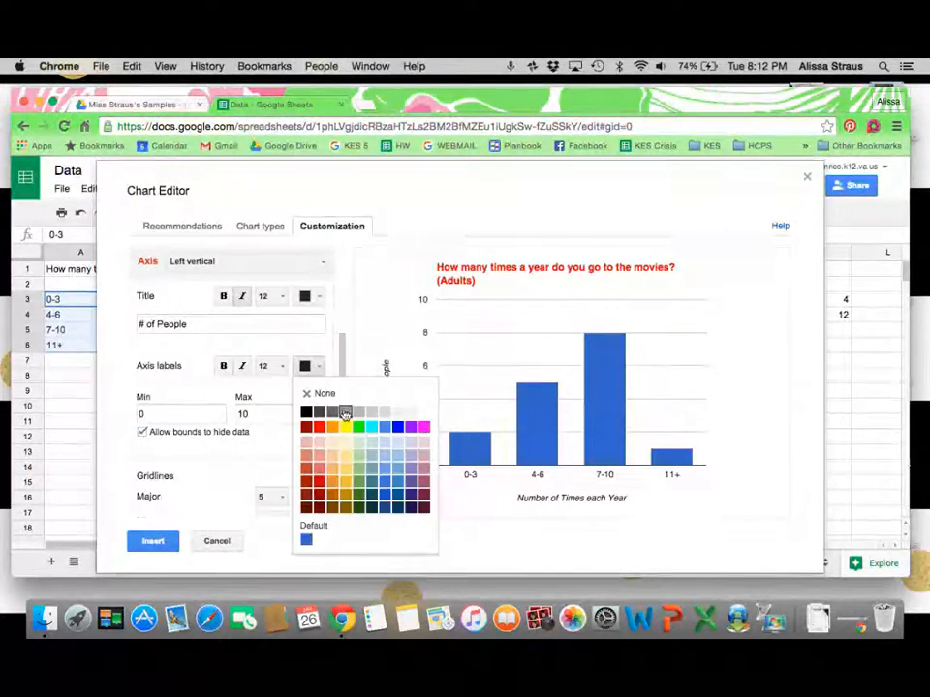
pyautogui.click(320, 427)
# Change the color of the chart's Column 1 series to purple
pyautogui.scroll(-5, 256, 475)
pyautogui.scroll(-15, 218, 468)
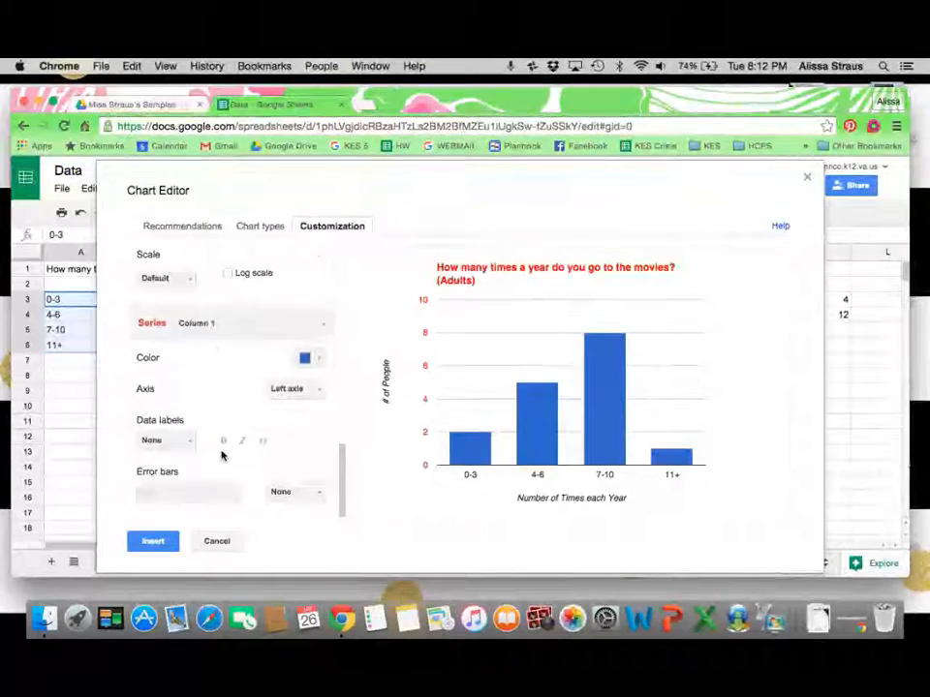
pyautogui.click(312, 361)
pyautogui.click(411, 422)
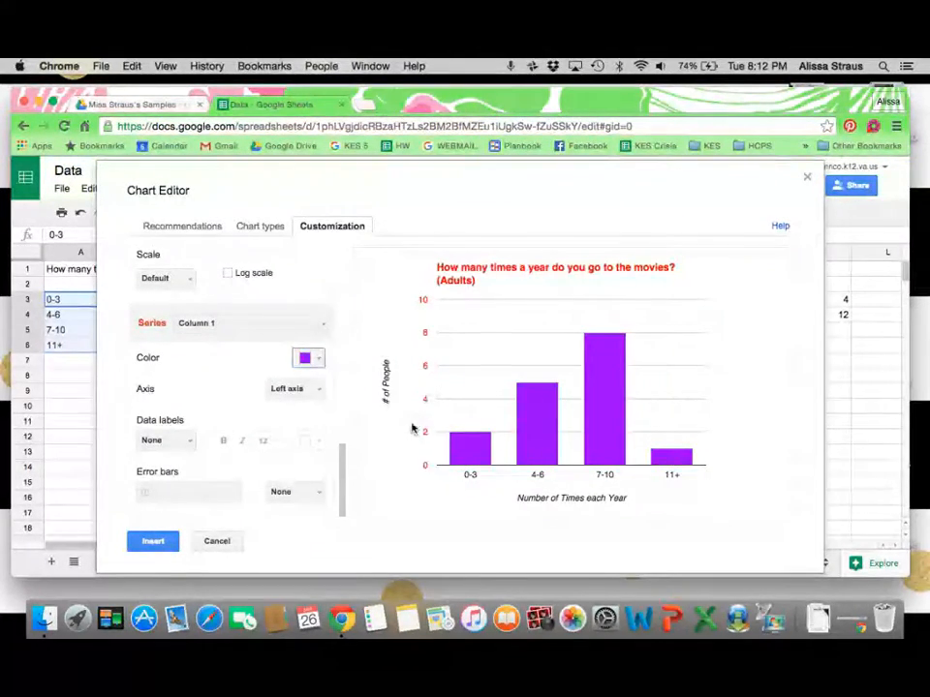
# Color the left vertical axis labels blue
pyautogui.scroll(6, 251, 433)
pyautogui.click(308, 281)
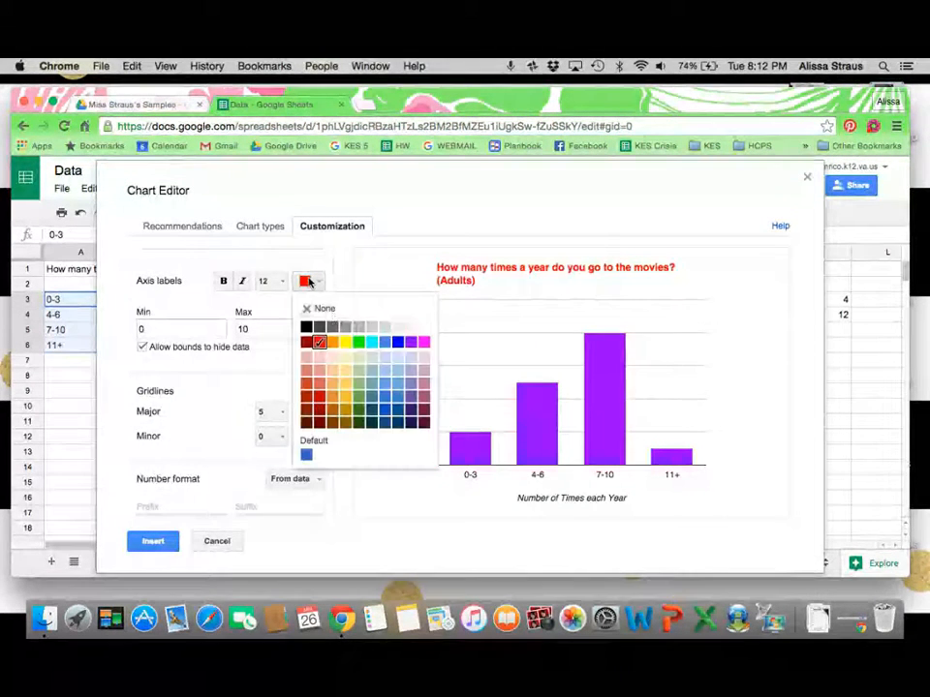
pyautogui.click(401, 342)
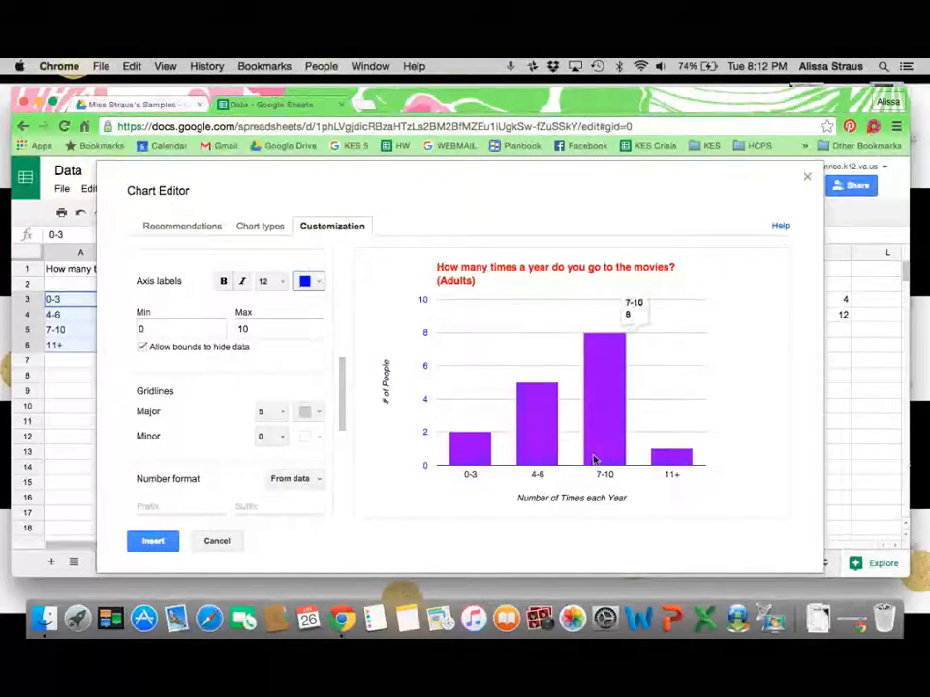
# Insert the customized adults chart into Sheet1 and move it below the survey data, starting around row 10
pyautogui.click(153, 543)
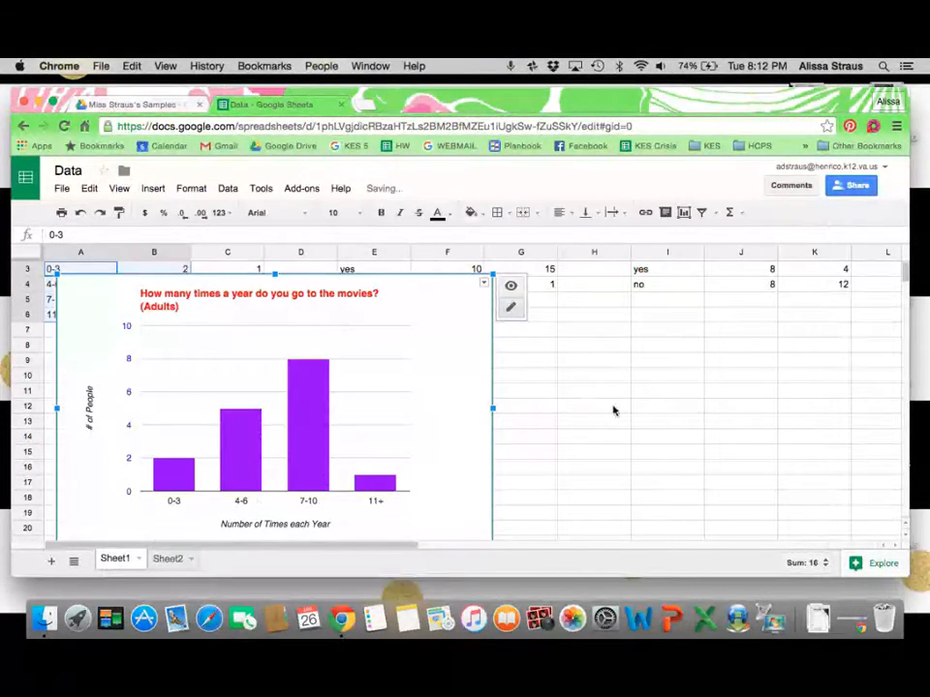
pyautogui.moveTo(360, 347); pyautogui.dragTo(368, 452)
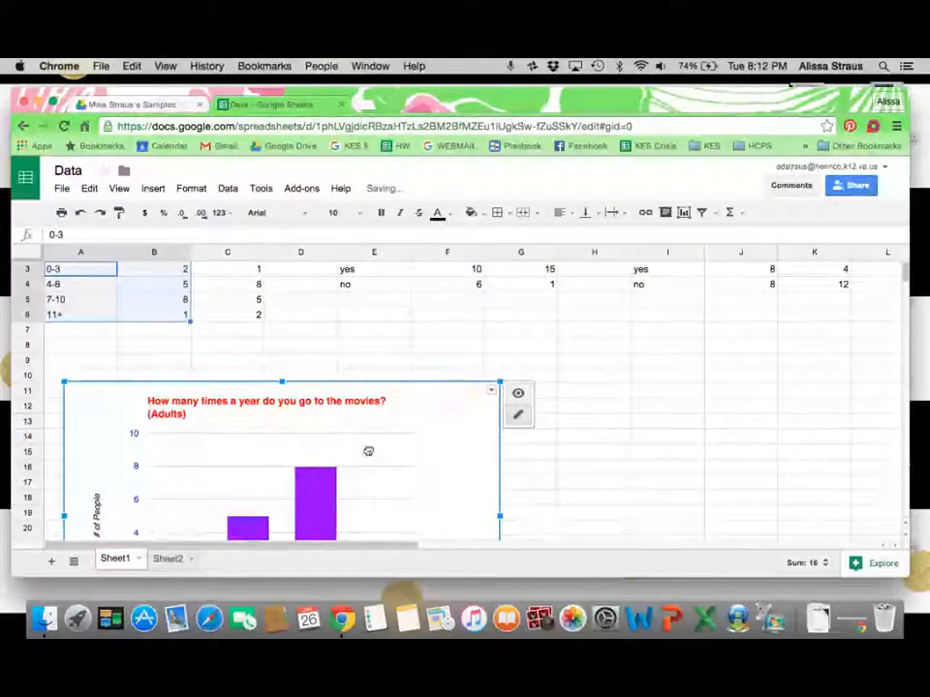
pyautogui.scroll(1, 392, 345)
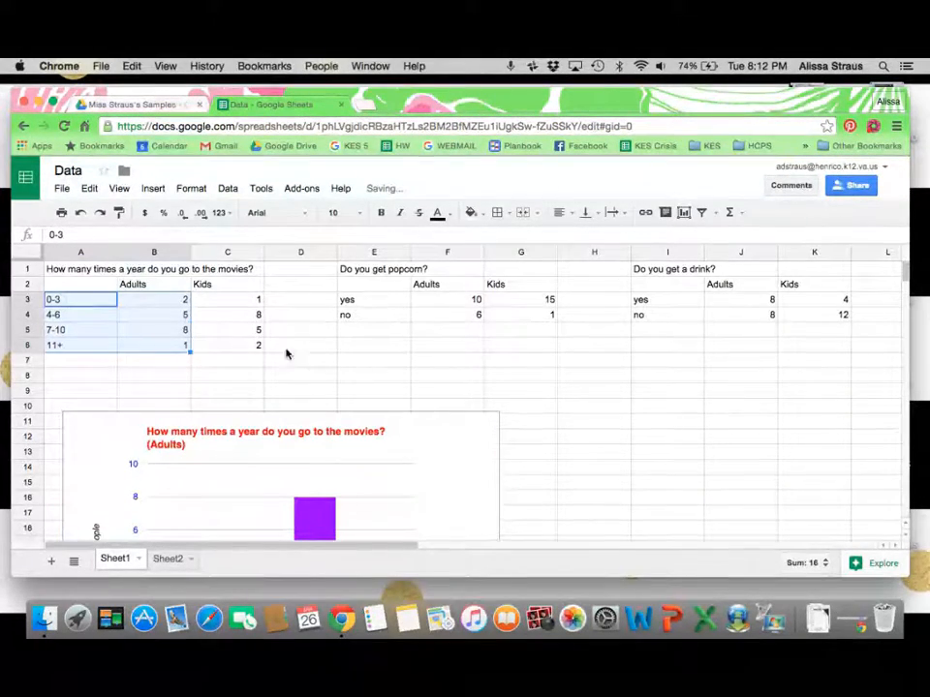
# Insert the recommended grouped column chart of adults' and kids' movie visits from the range A2:C6
pyautogui.click(259, 350)
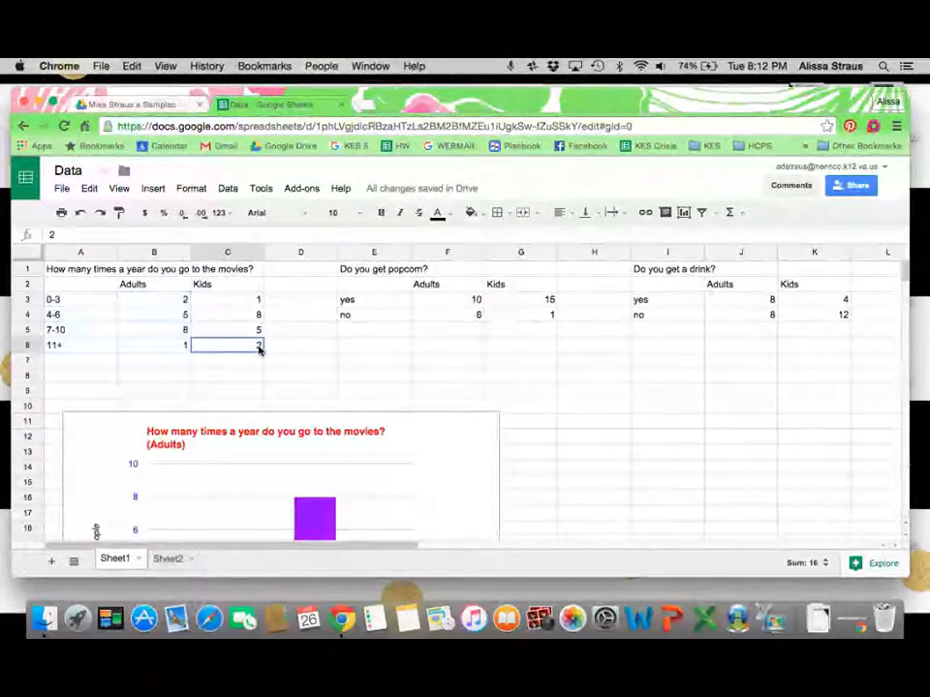
pyautogui.moveTo(244, 351); pyautogui.dragTo(76, 289)
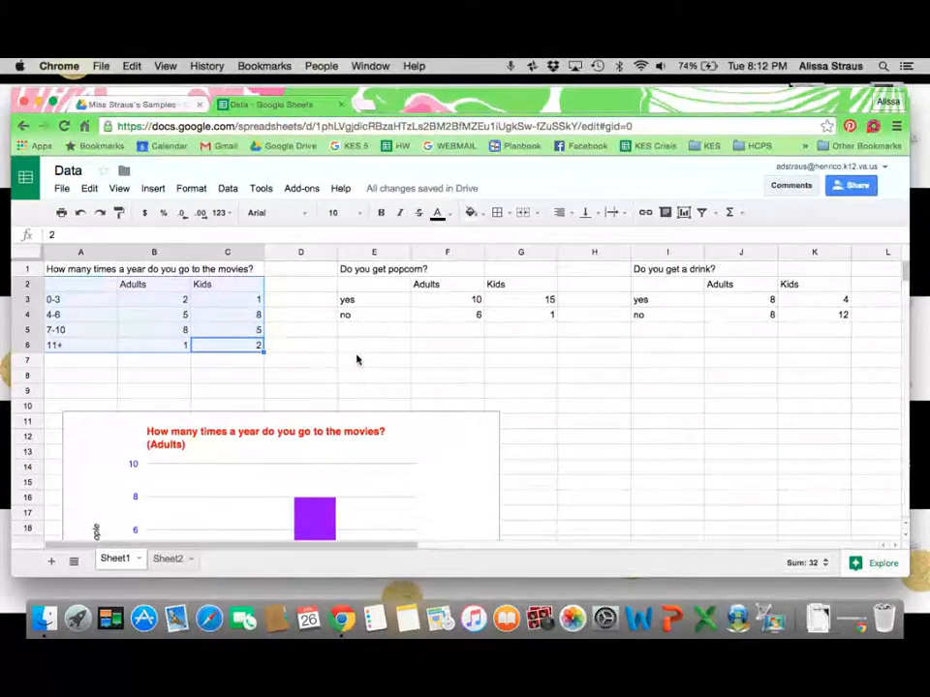
pyautogui.click(145, 190)
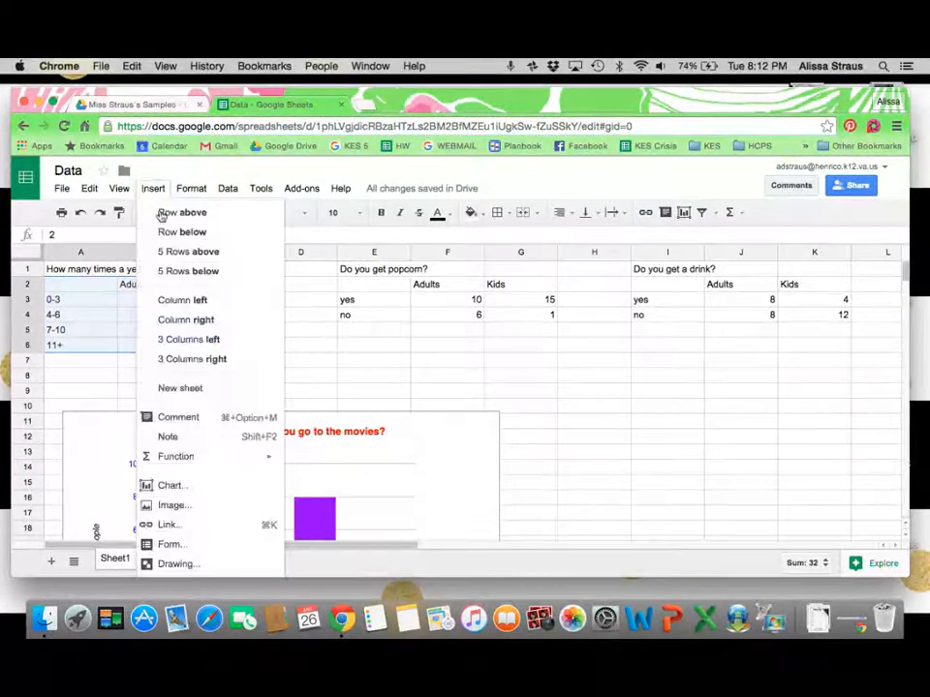
pyautogui.click(171, 486)
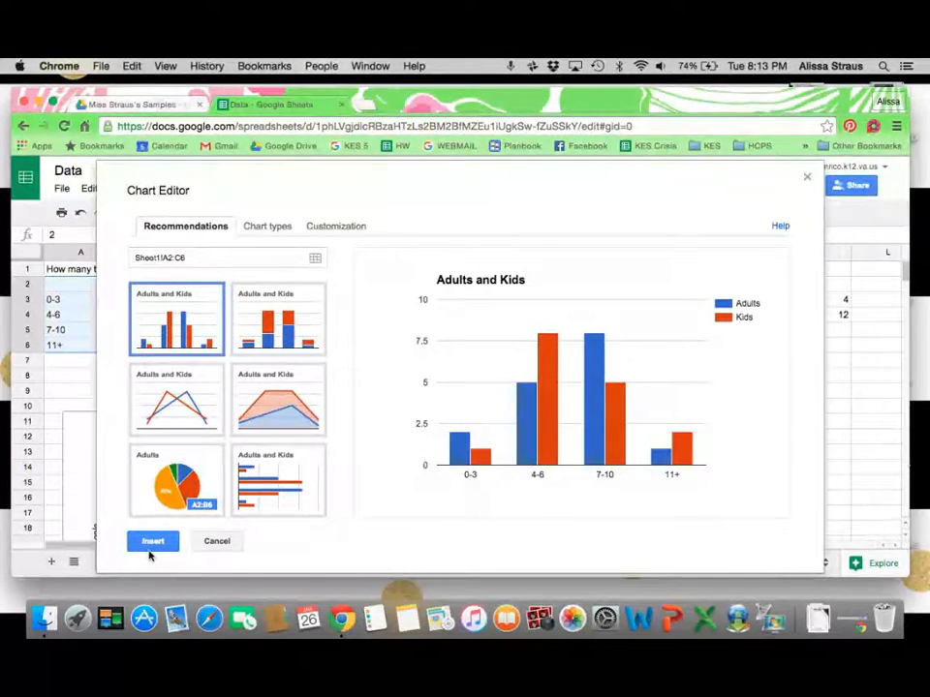
pyautogui.click(150, 544)
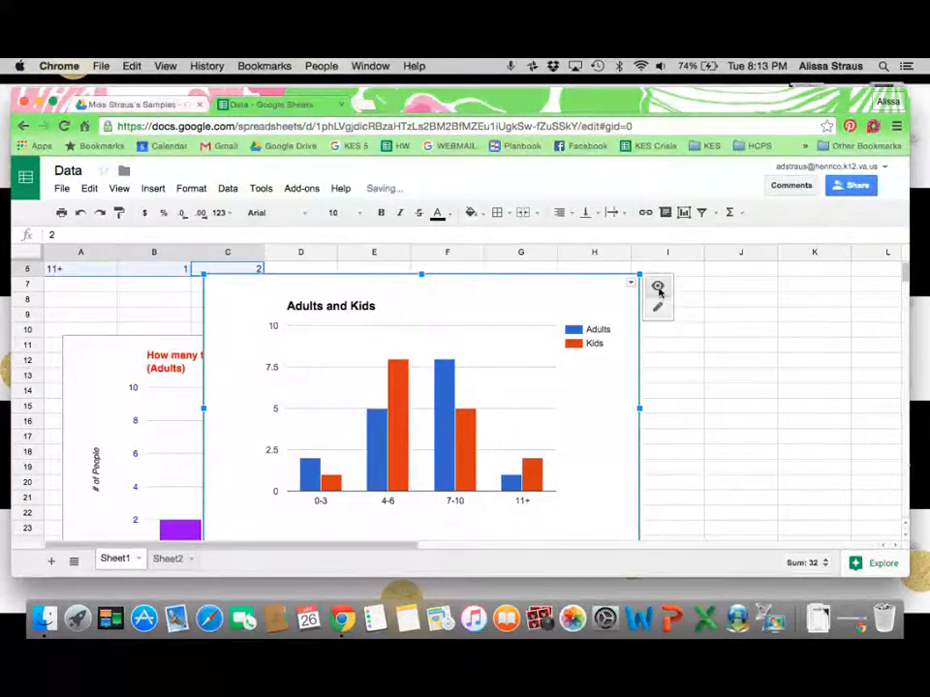
# Change the title of the adults and kids column chart to "Times a Year You Visit the Movies"
pyautogui.click(631, 284)
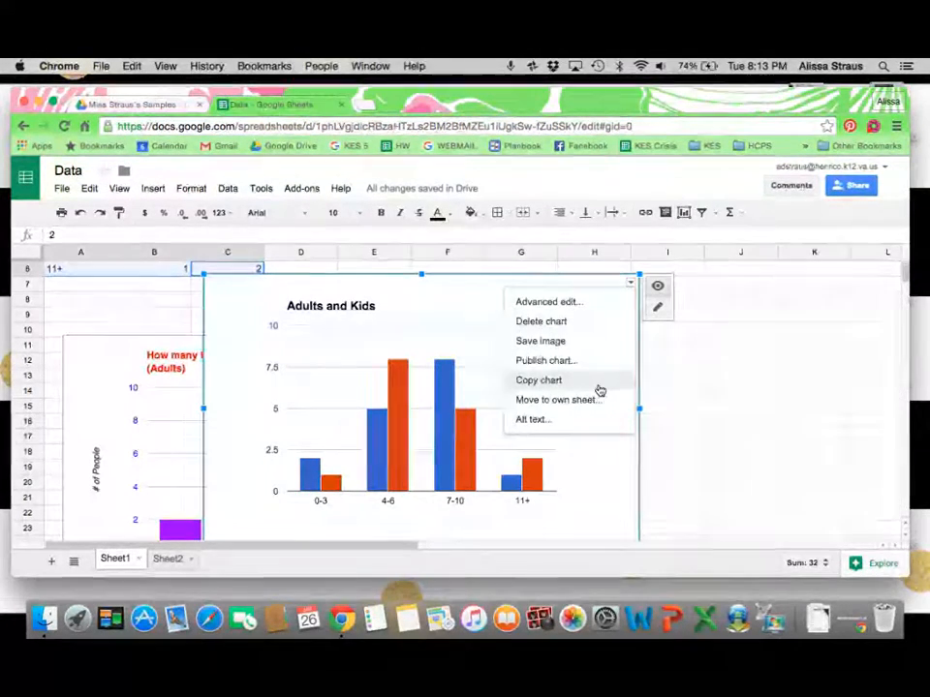
pyautogui.click(592, 309)
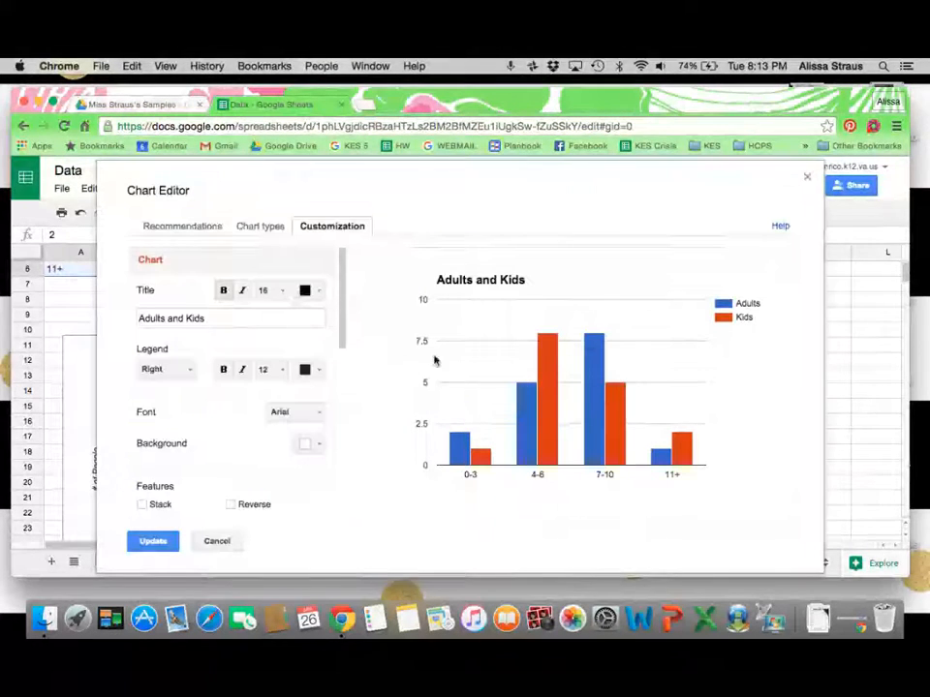
pyautogui.tripleClick(224, 316)
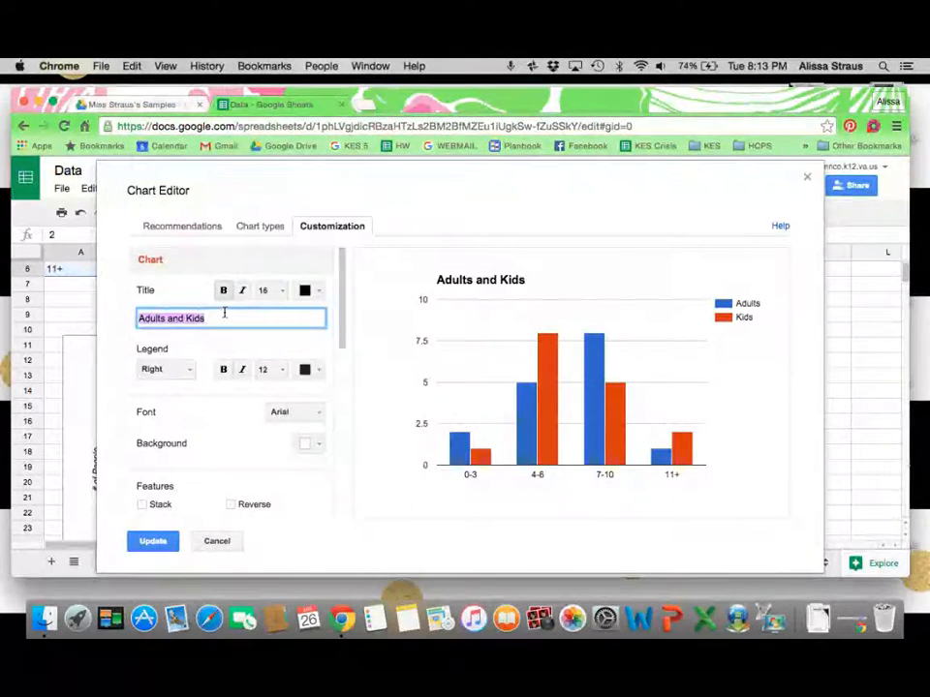
pyautogui.write('Times a Year You')
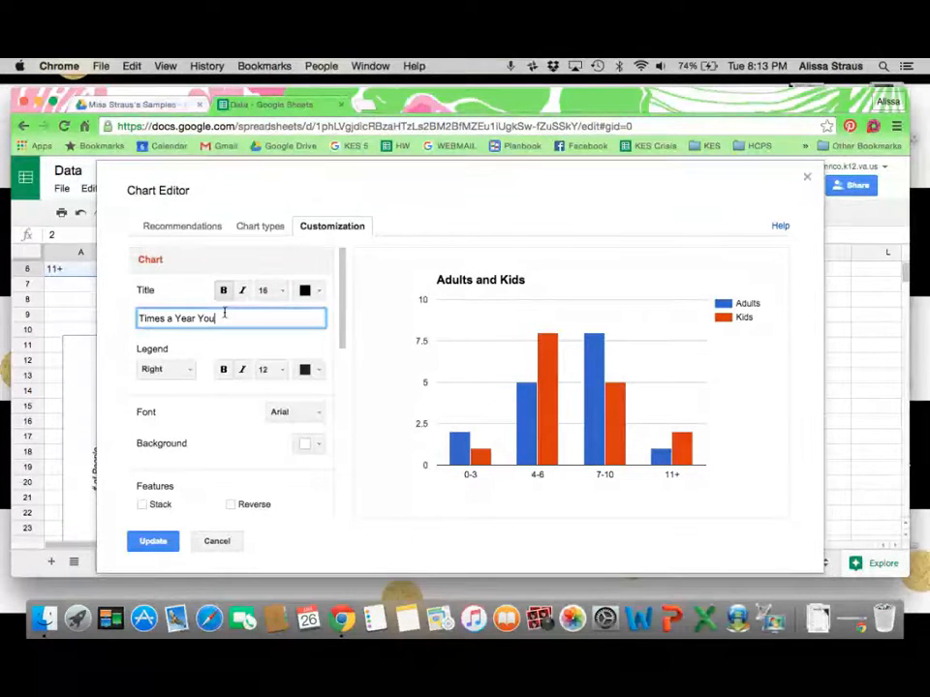
pyautogui.write(' Visit the Movies')
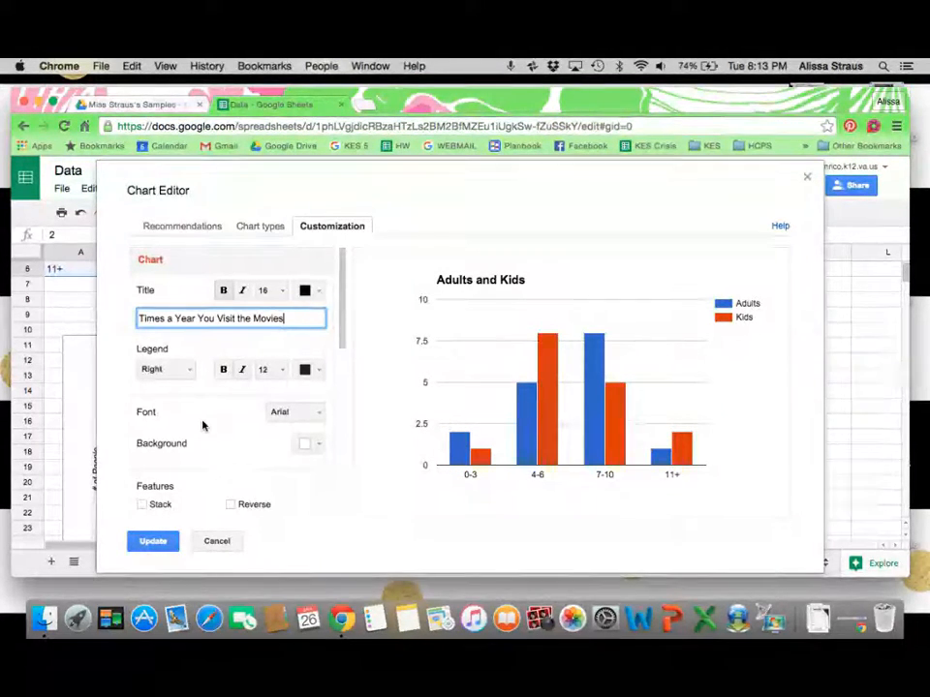
# Set the chart's horizontal axis title to "# of times"
pyautogui.scroll(-4, 235, 469)
pyautogui.scroll(-2, 235, 470)
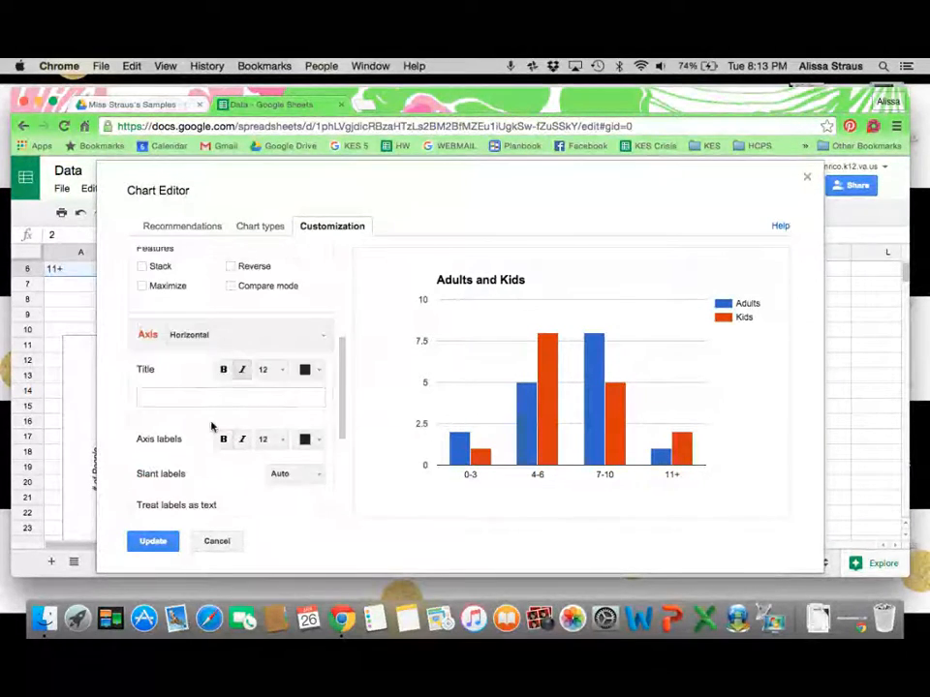
pyautogui.click(203, 397)
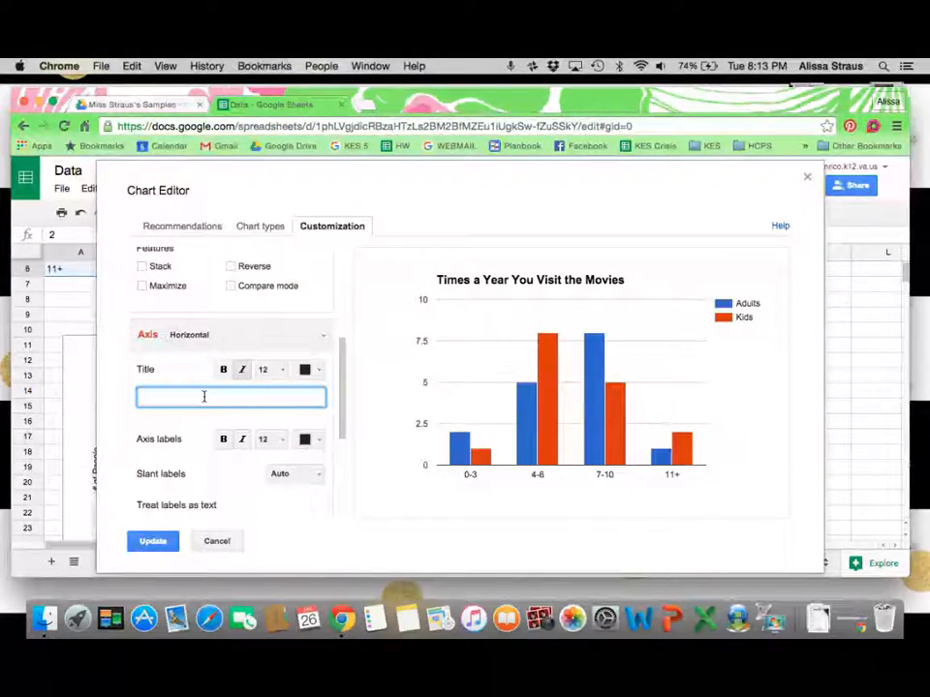
pyautogui.write('# of times')
pyautogui.scroll(-1, 200, 439)
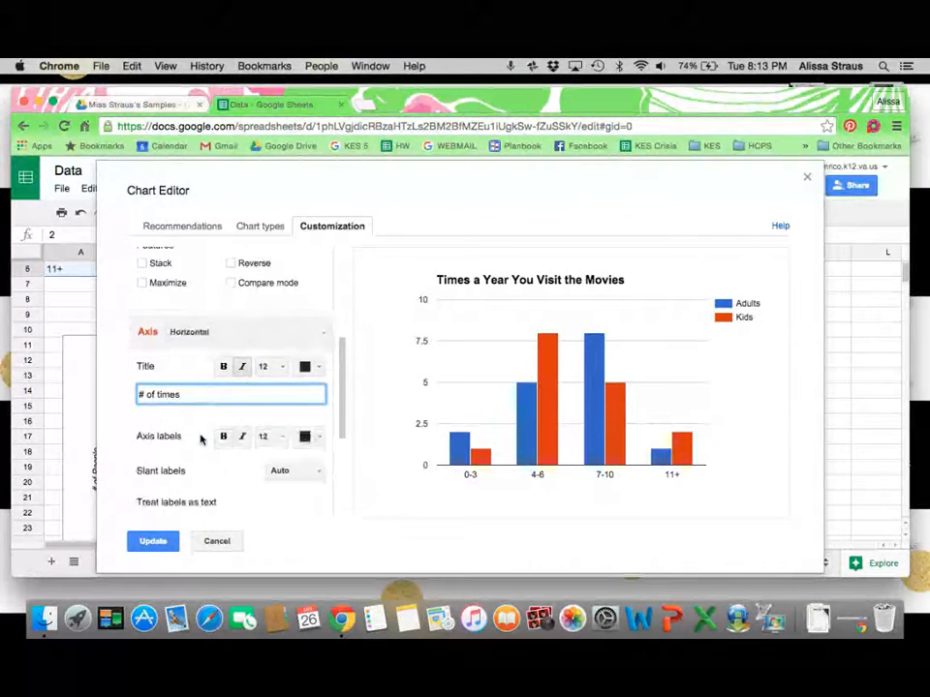
# Set the chart's left vertical axis title to "# of people"
pyautogui.click(209, 332)
pyautogui.click(218, 380)
pyautogui.click(209, 392)
pyautogui.write('# of people')
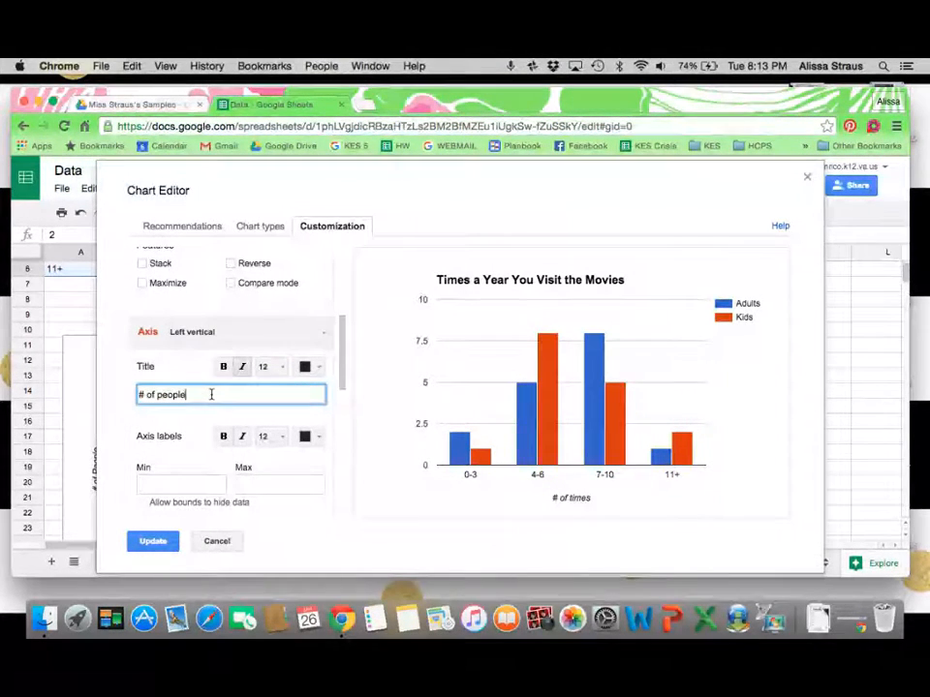
pyautogui.click(290, 518)
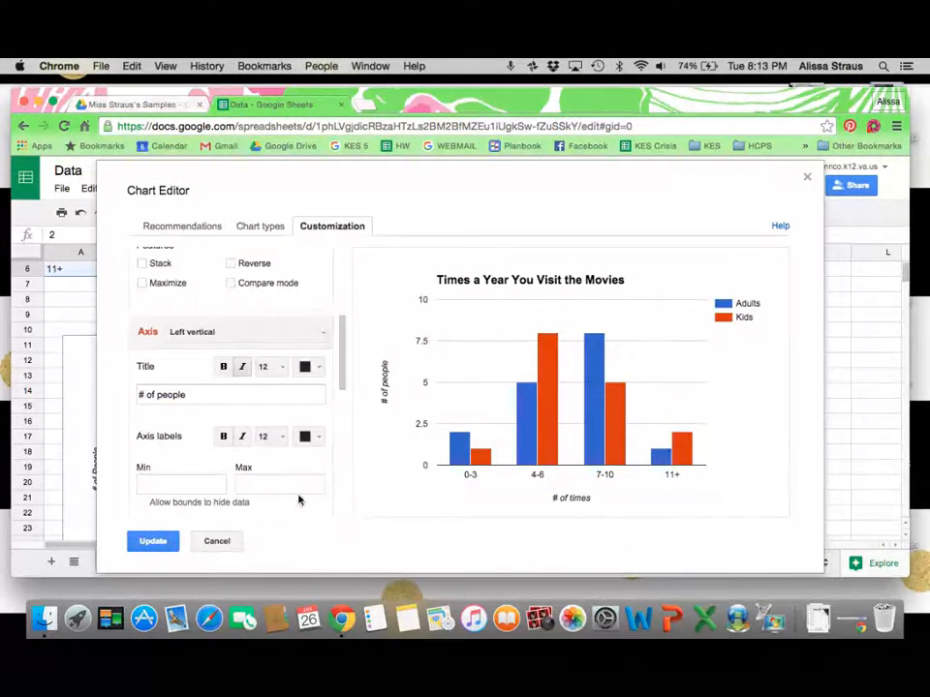
# Change the color of the Adults series to purple
pyautogui.scroll(-10, 299, 501)
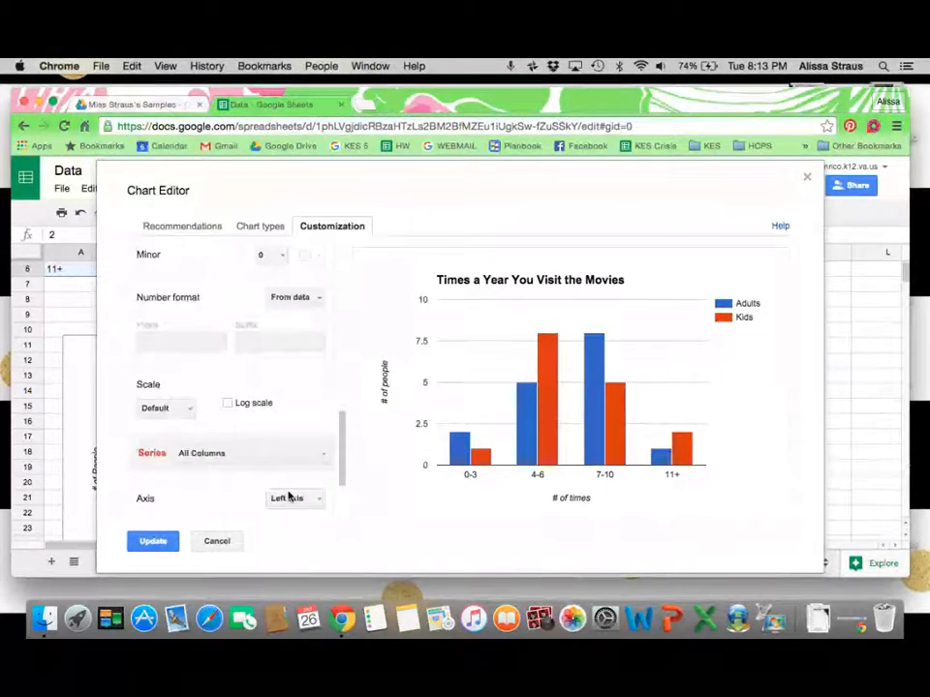
pyautogui.scroll(-4, 294, 463)
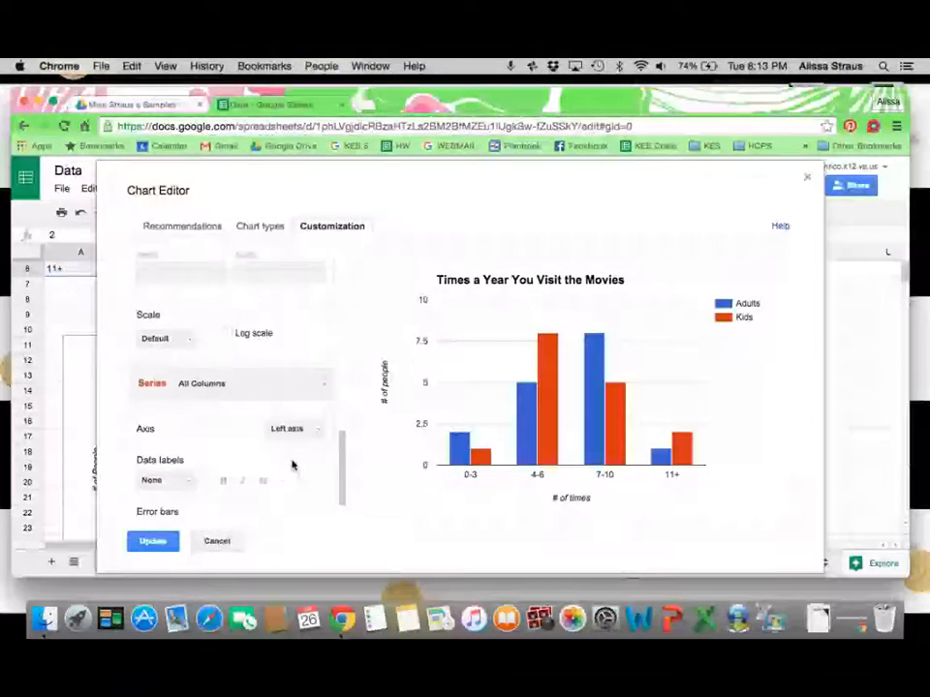
pyautogui.scroll(-2, 292, 465)
pyautogui.click(269, 346)
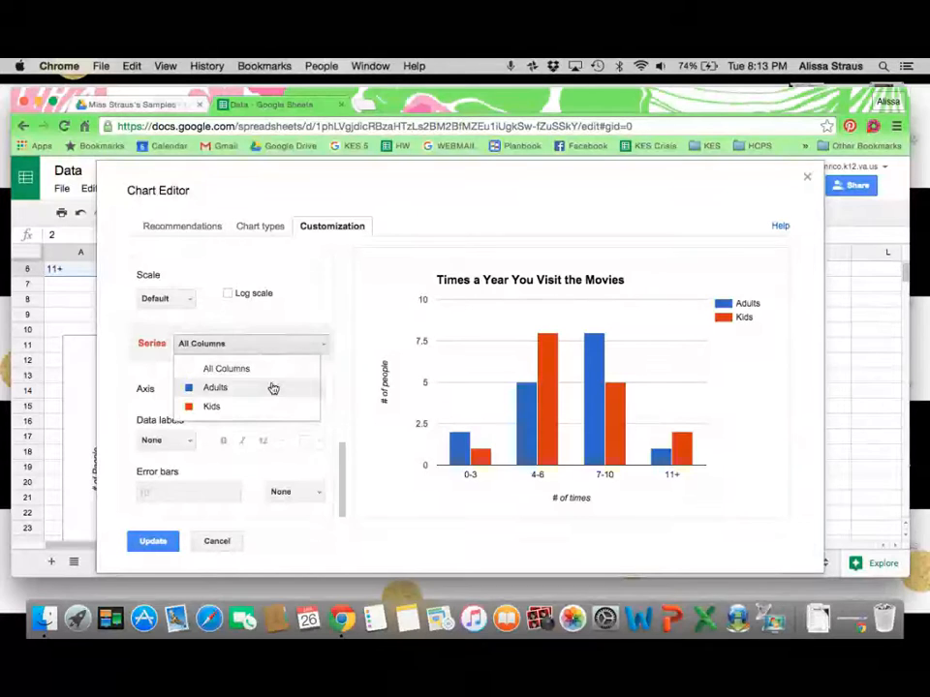
pyautogui.click(273, 387)
pyautogui.click(314, 382)
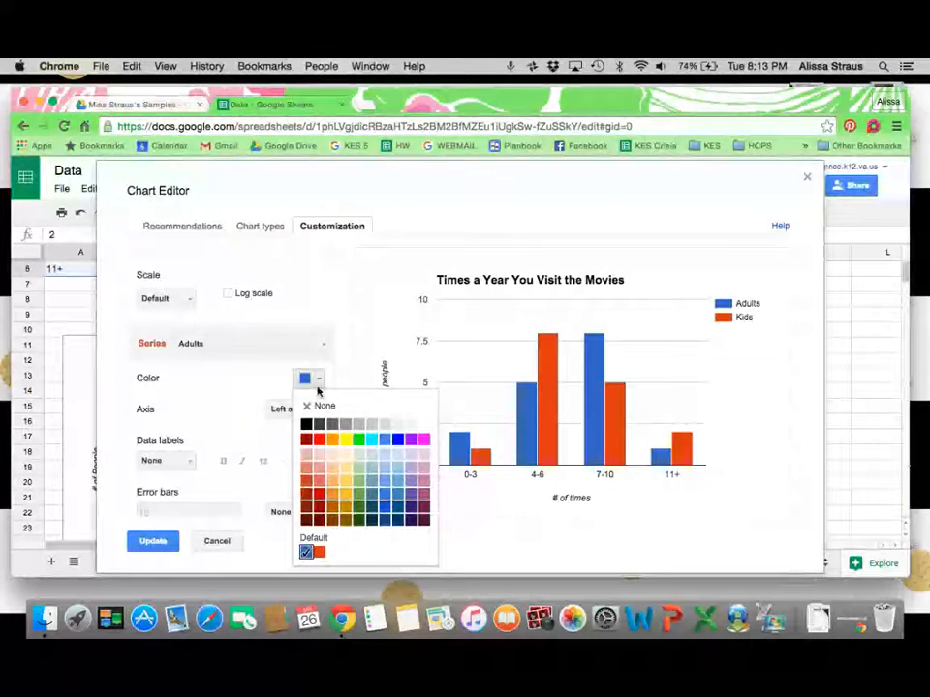
pyautogui.click(411, 440)
# Change the color of the Kids series to cyan and apply the customizations to the chart
pyautogui.click(248, 348)
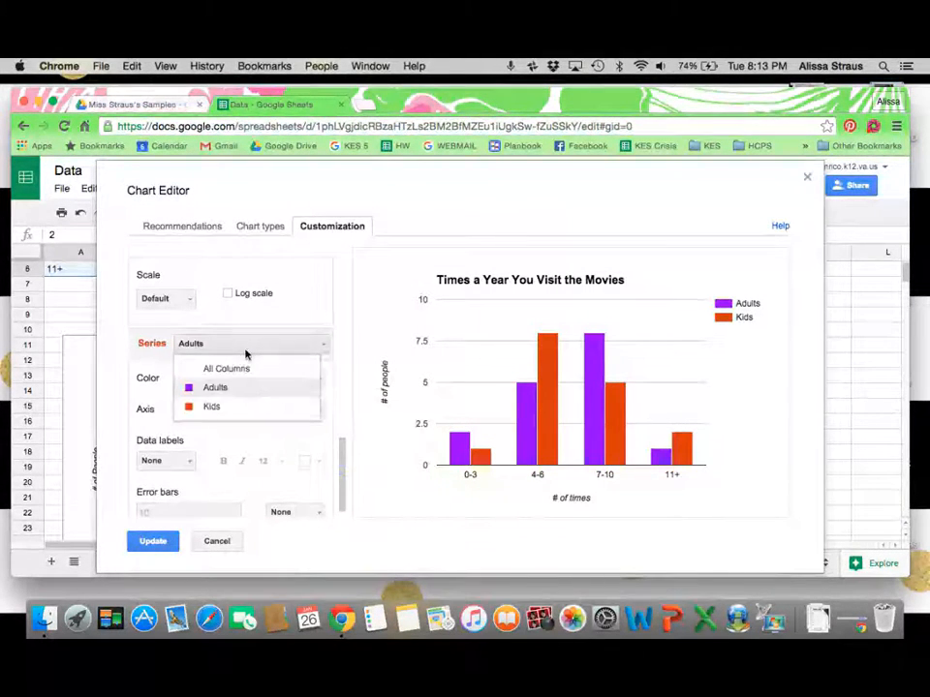
pyautogui.click(252, 405)
pyautogui.click(317, 382)
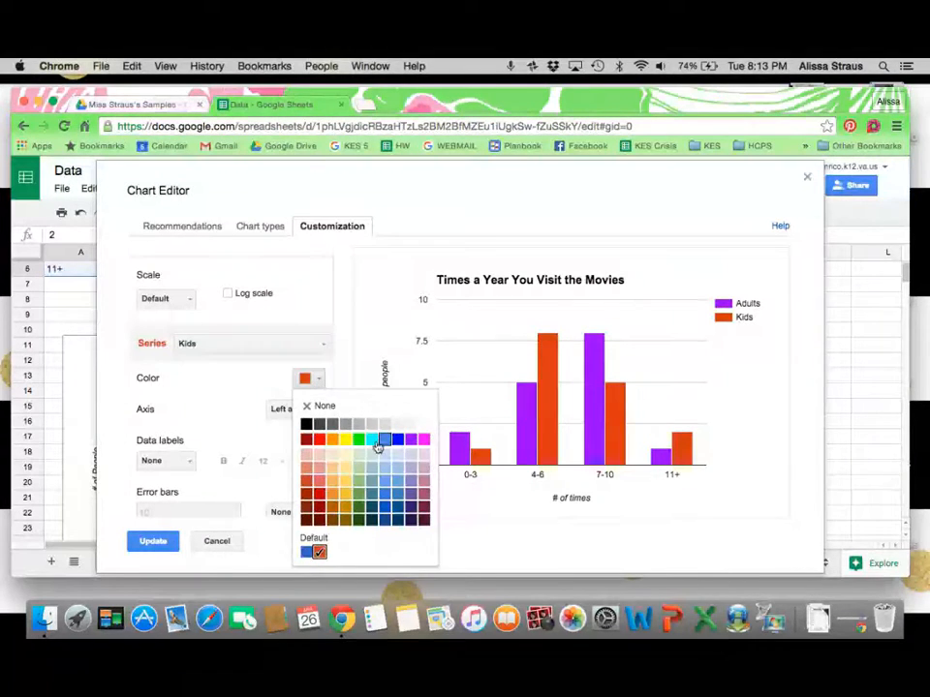
pyautogui.click(378, 442)
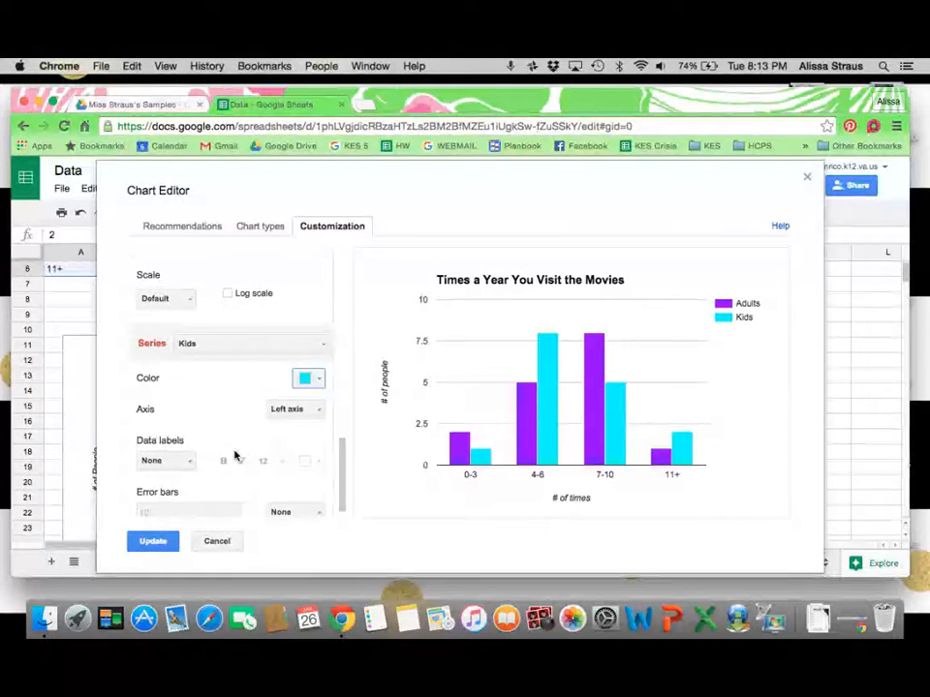
pyautogui.scroll(-1, 234, 456)
pyautogui.click(152, 542)
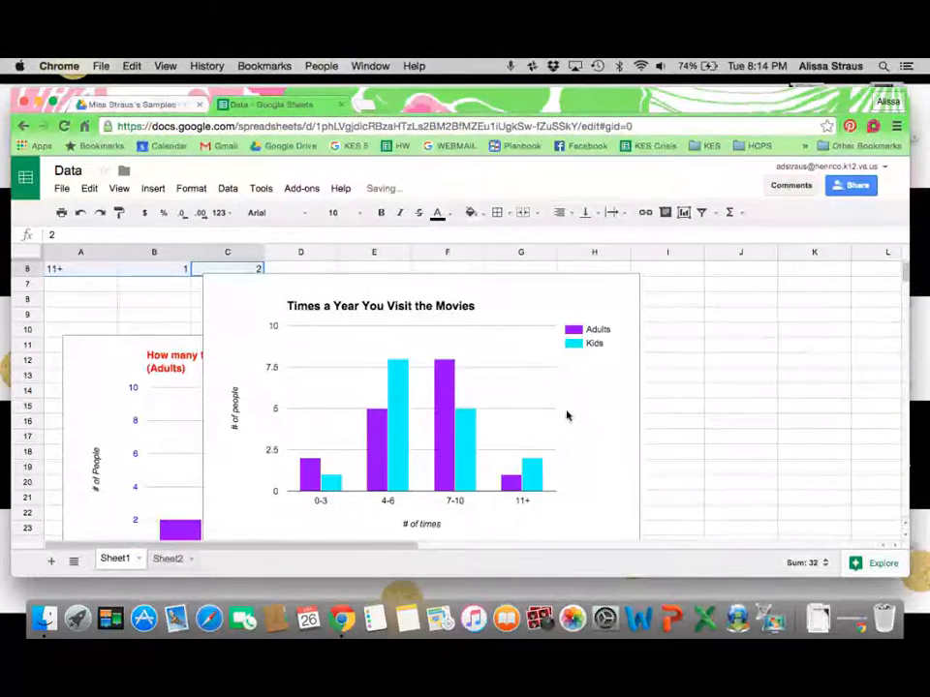
# Shrink the adults and kids chart and place it beside the adults chart, starting around row 10
pyautogui.click(694, 407)
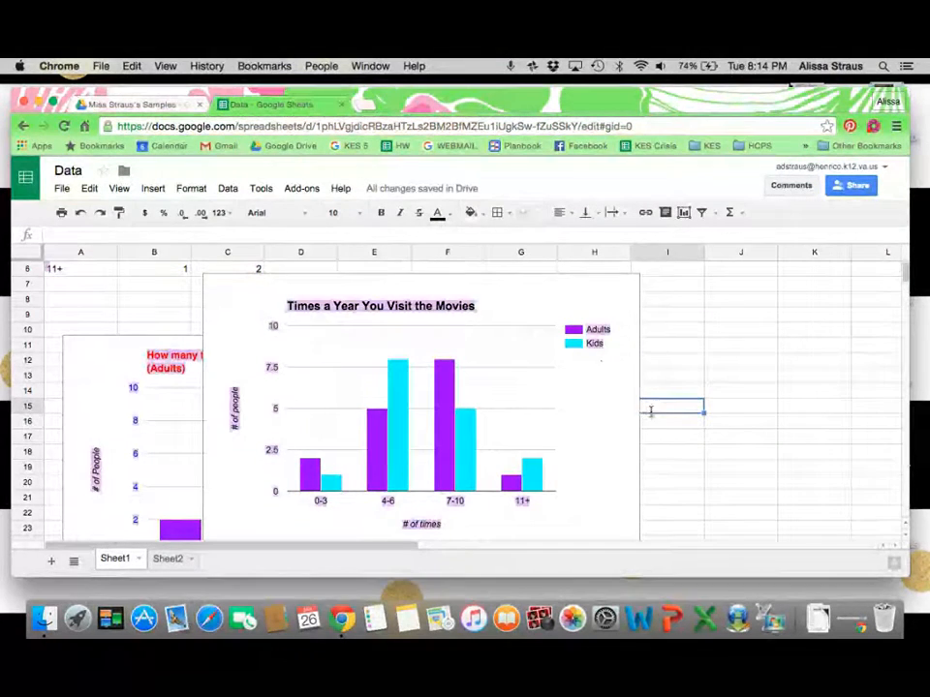
pyautogui.click(562, 283)
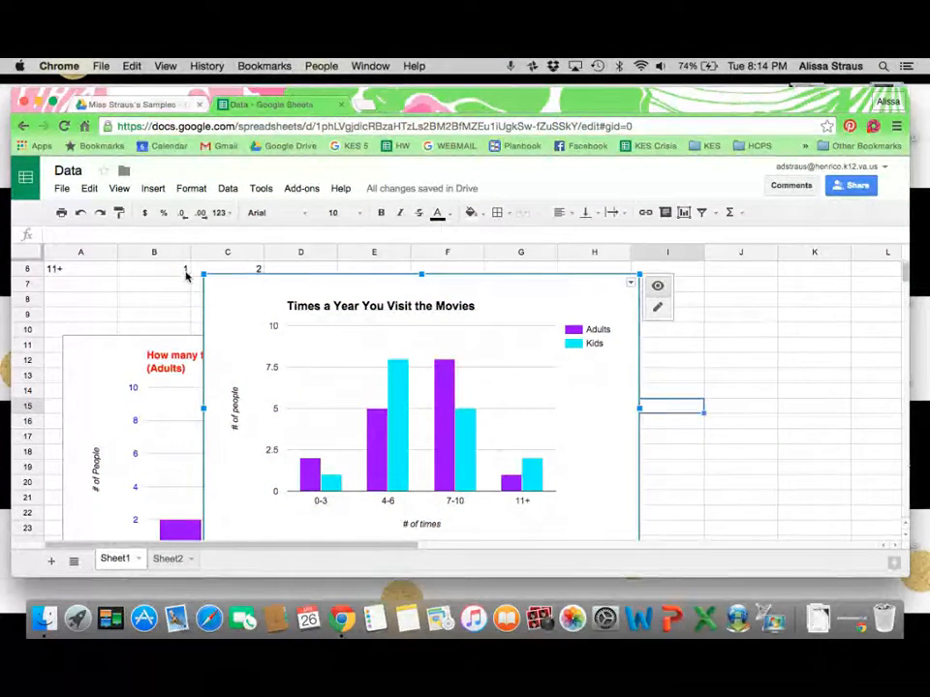
pyautogui.moveTo(203, 274); pyautogui.dragTo(465, 349)
pyautogui.click(374, 314)
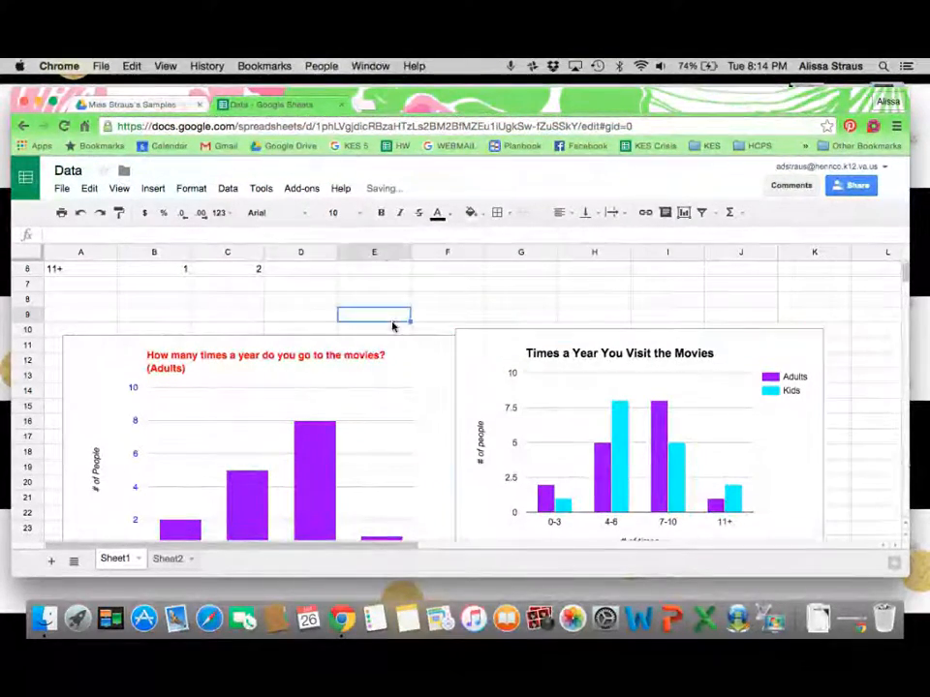
# Preview the adults chart as the recommended pie chart with its customization options, and discard the change
pyautogui.click(369, 407)
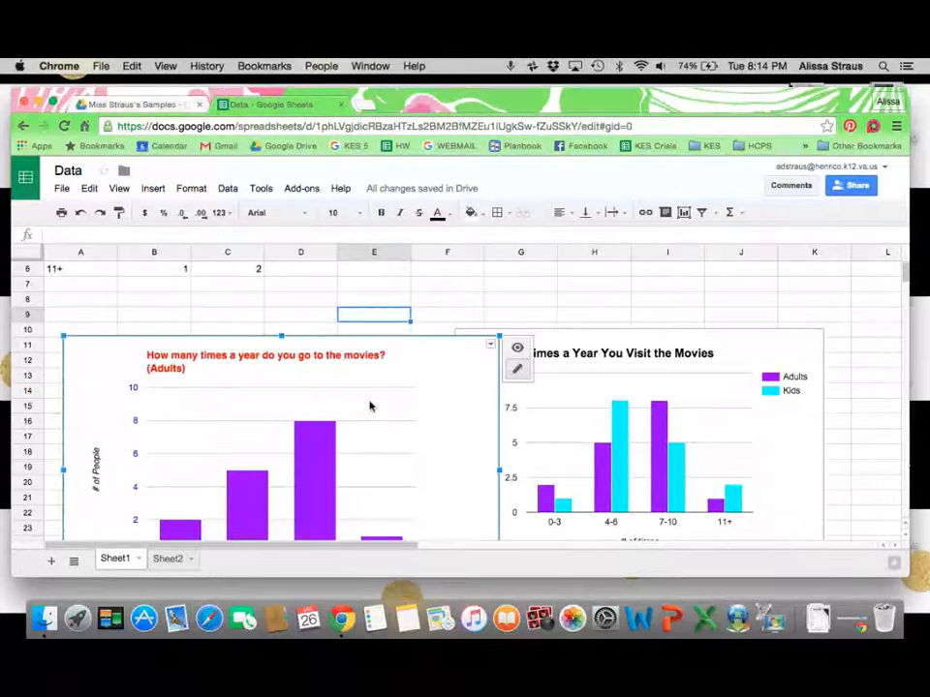
pyautogui.click(490, 345)
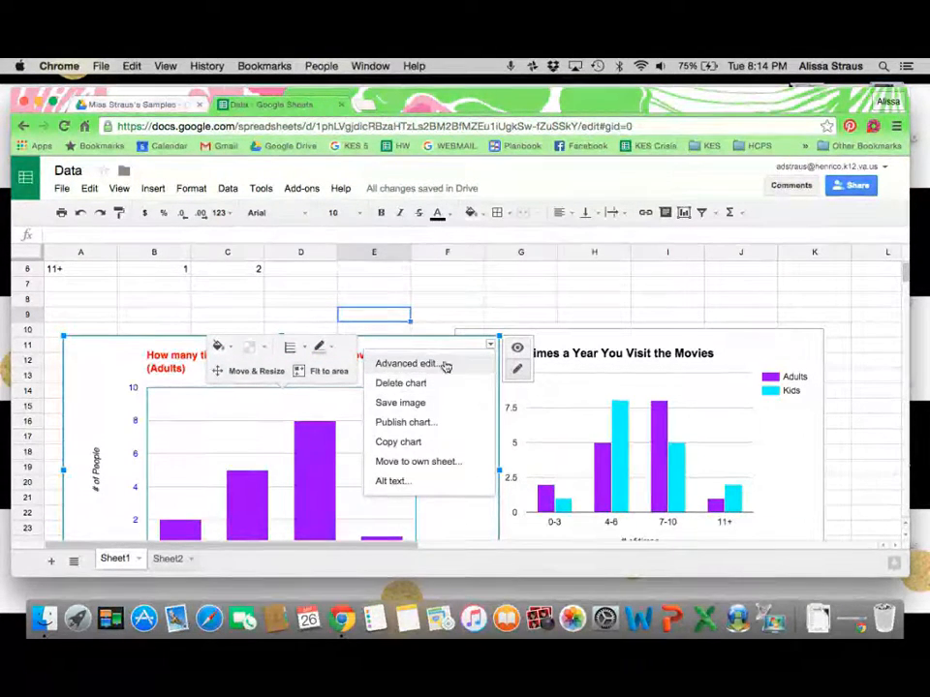
pyautogui.click(228, 373)
pyautogui.doubleClick(250, 390)
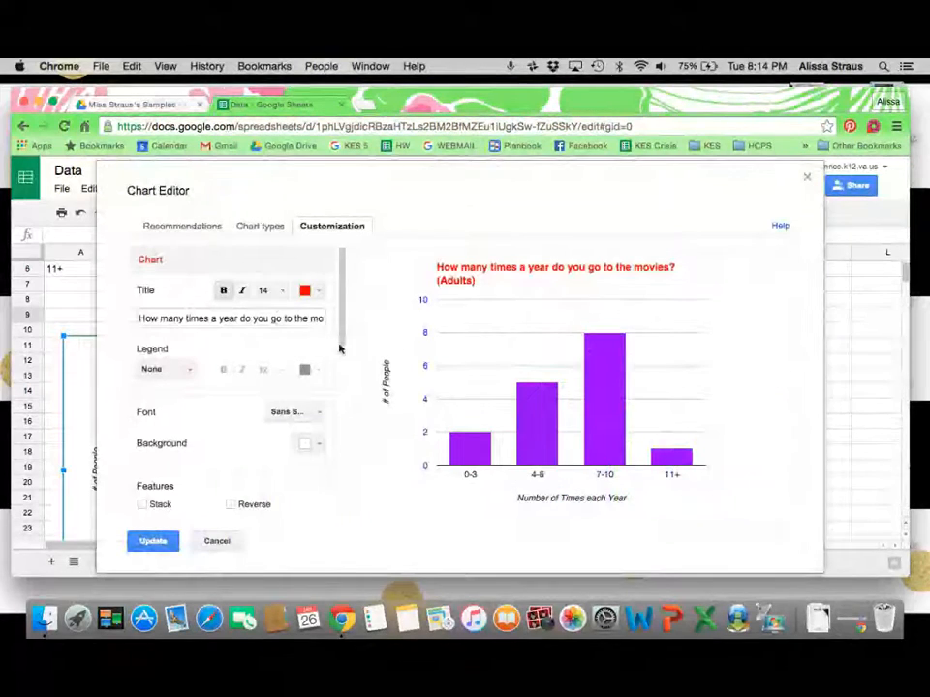
pyautogui.click(184, 227)
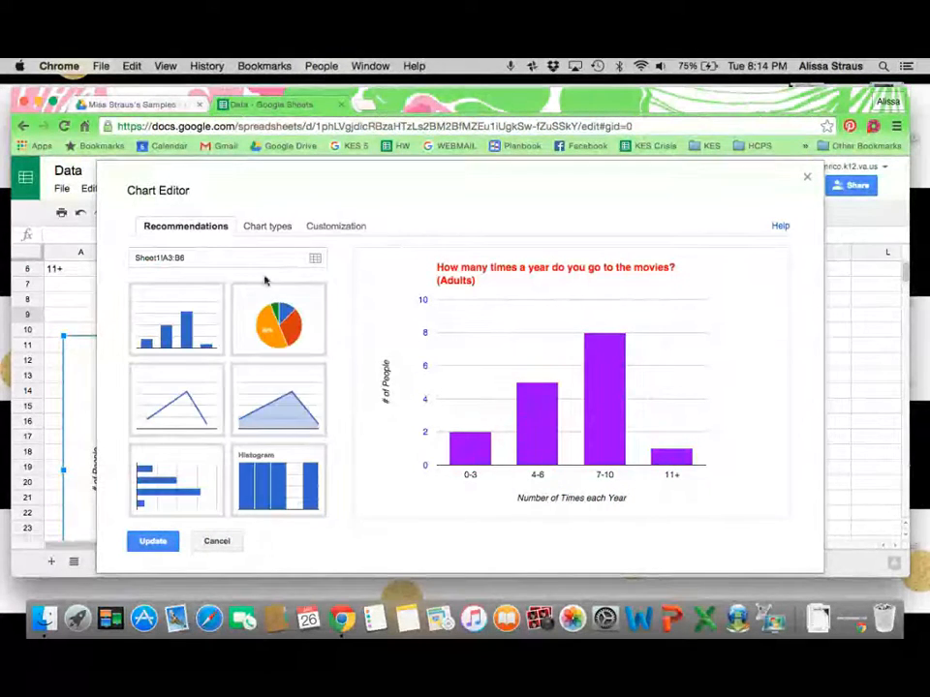
pyautogui.click(276, 315)
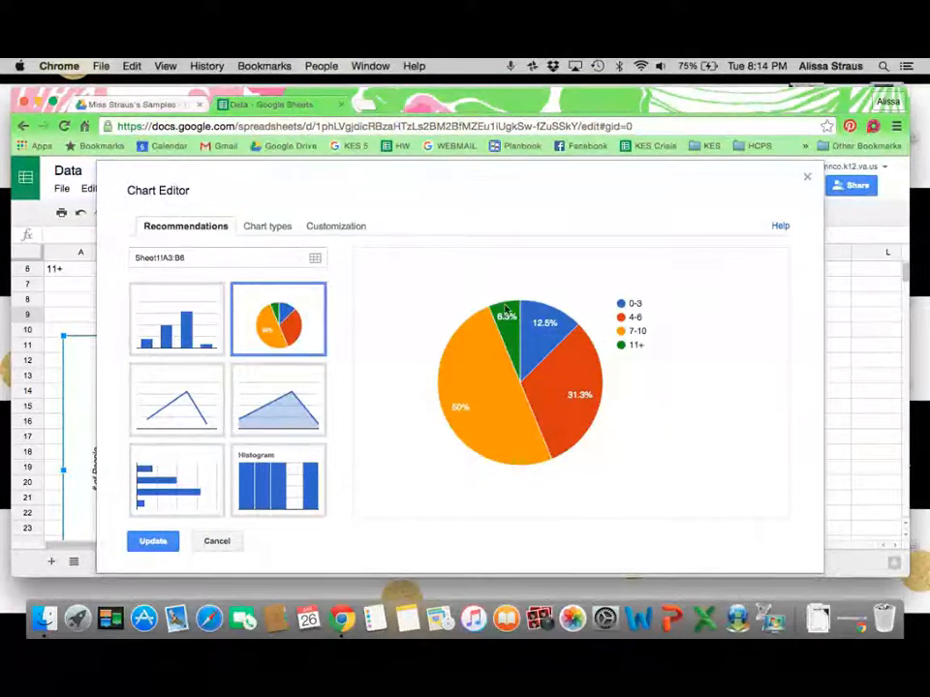
pyautogui.click(328, 229)
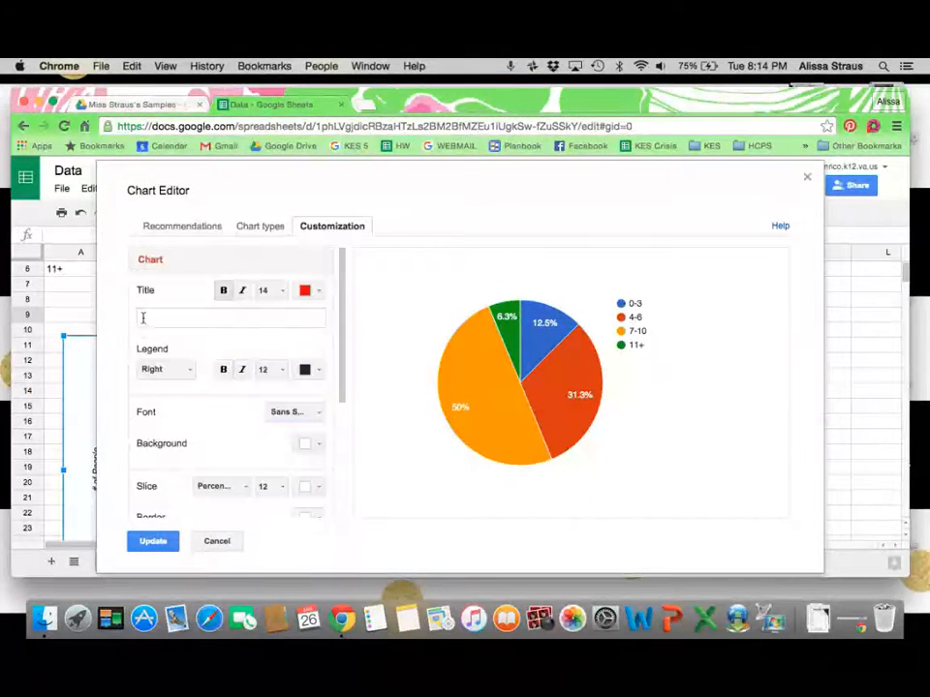
pyautogui.scroll(-2, 252, 499)
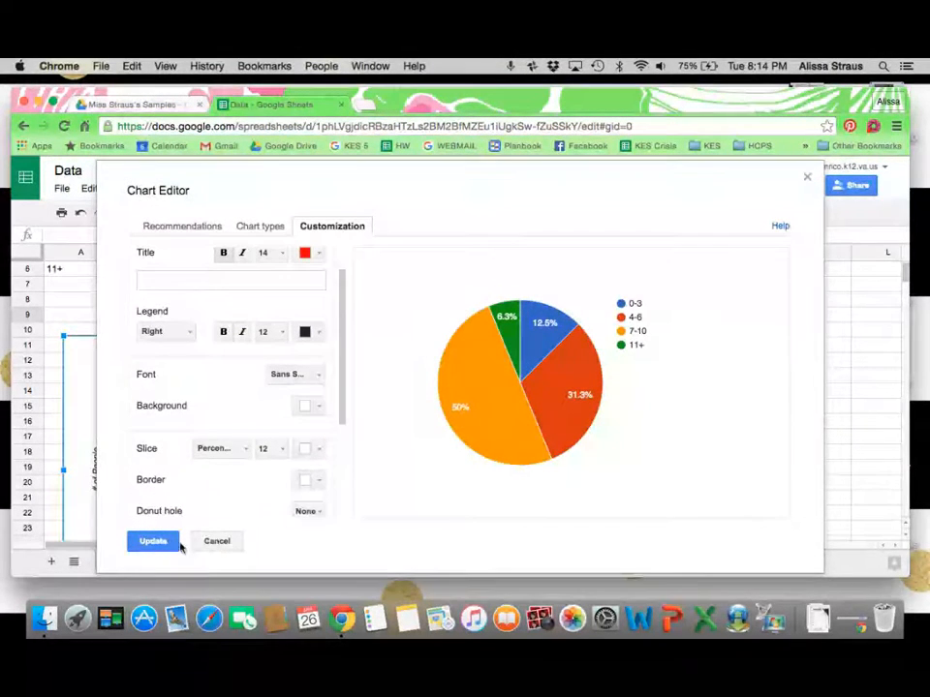
pyautogui.click(215, 545)
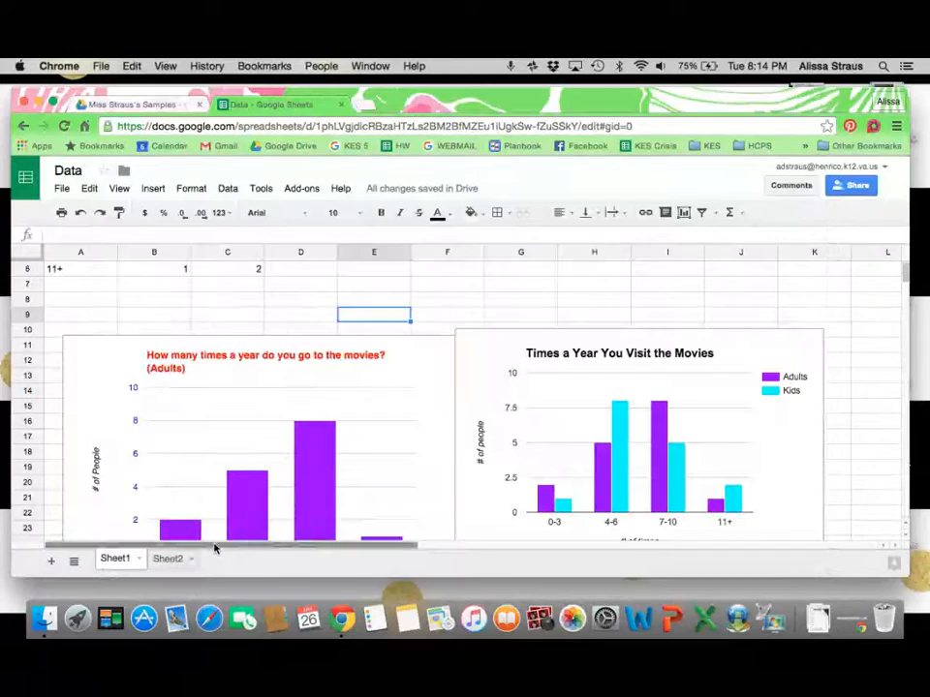